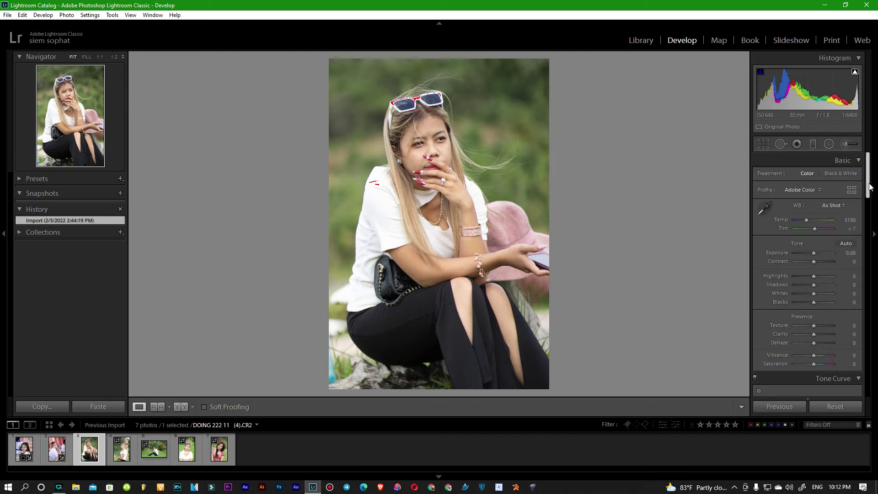
Step: Zoom in and pan to inspect the face, sunglasses, necklace and bangles before editing
mouse_move(869, 187)
mouse_down()
mouse_move(862, 368)
mouse_move(868, 191)
mouse_up()
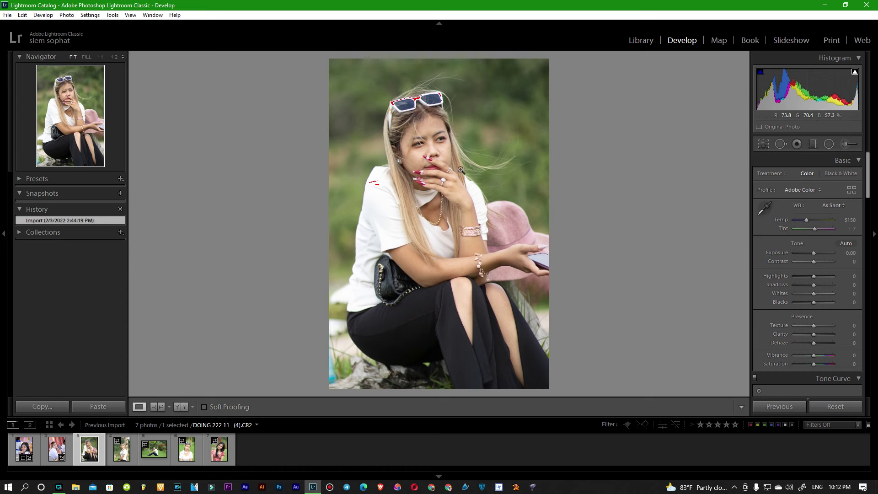
click(442, 161)
drag(442, 160, 566, 316)
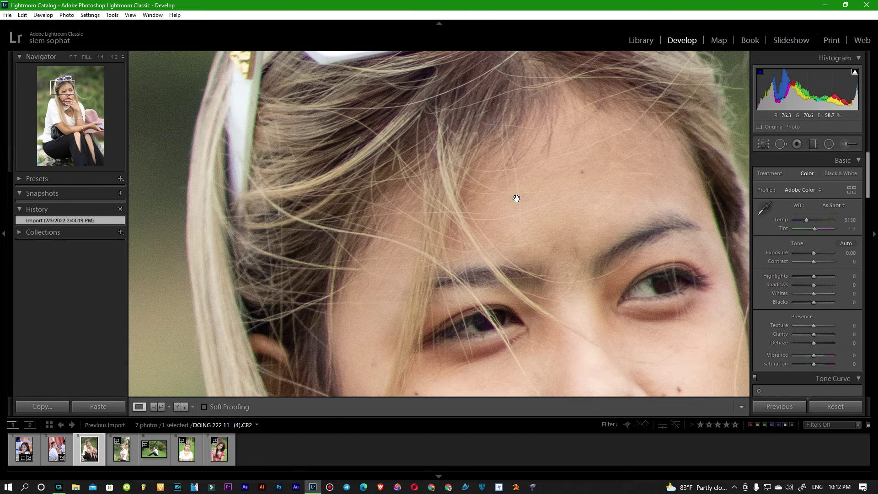
mouse_move(515, 196)
mouse_down()
mouse_move(531, 261)
mouse_move(566, 212)
mouse_move(543, 269)
mouse_up()
scroll(567, 212, down, 5)
scroll(566, 211, down, 1)
scroll(567, 212, up, 3)
mouse_move(589, 239)
mouse_down()
mouse_move(516, 208)
mouse_move(451, 202)
mouse_up()
key(ctrl+minus)
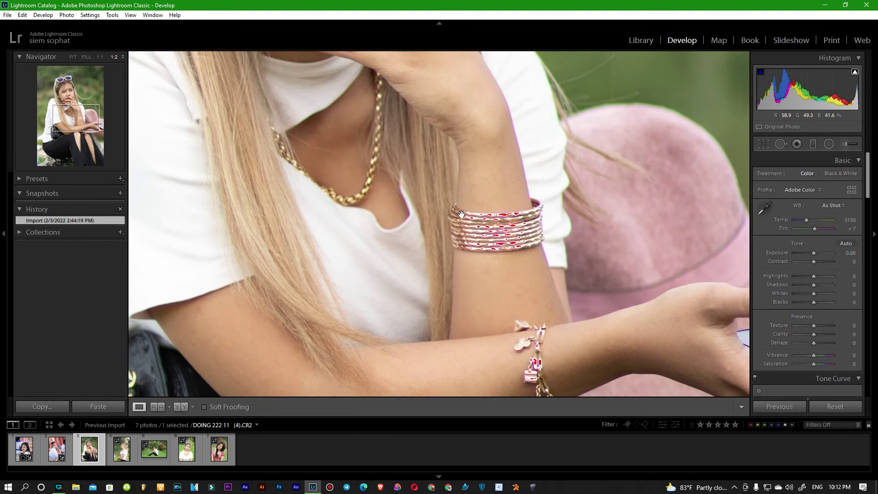
key(ctrl+minus)
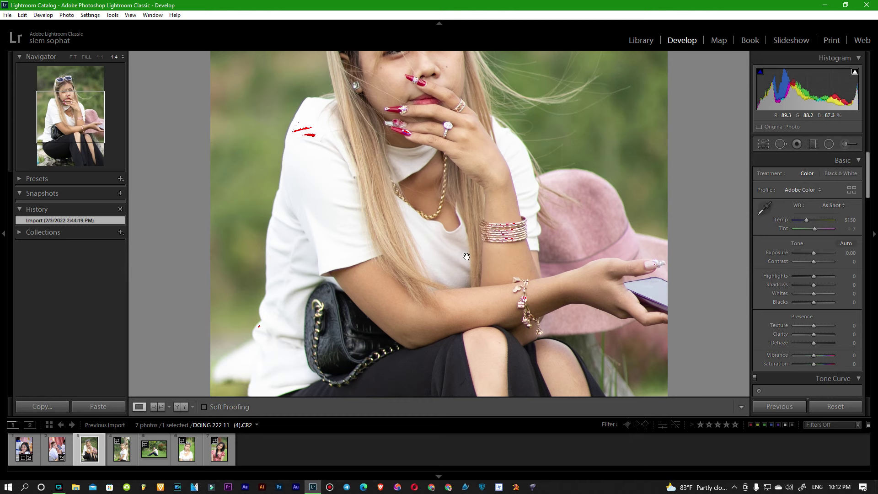
scroll(501, 269, down, 2)
scroll(502, 269, up, 1)
scroll(489, 256, up, 1)
scroll(475, 242, up, 1)
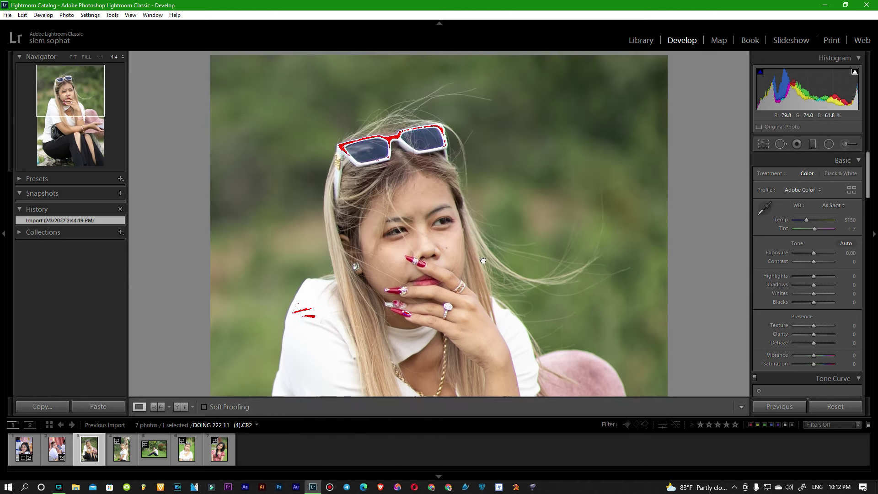
scroll(462, 228, up, 1)
key(ctrl+minus)
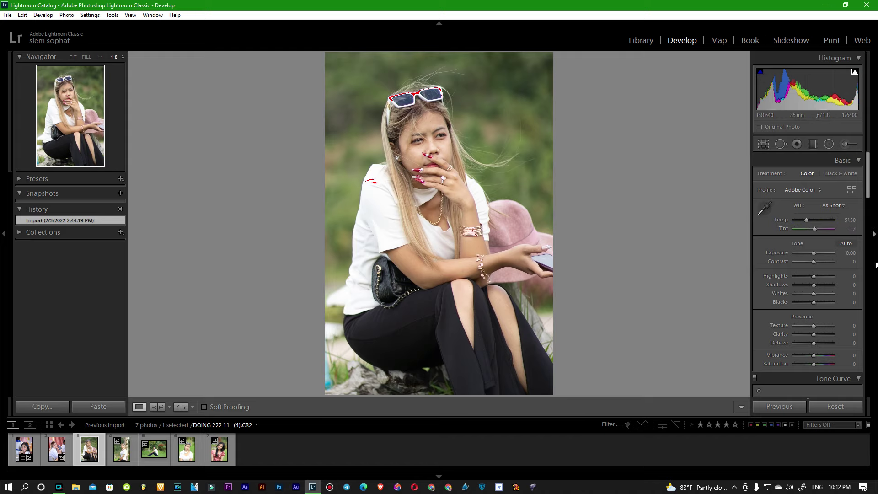
Step: Cool the white balance temperature to 4750 and apply Auto tone
click(847, 222)
key(Down)
key(Down)
key(Down)
key(Down)
key(Down)
key(Down)
key(Down)
key(Down)
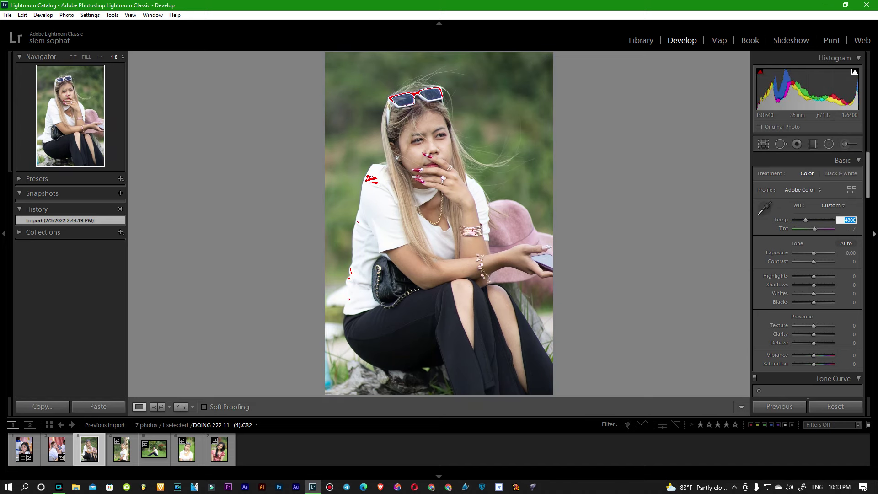
key(Down)
key(Return)
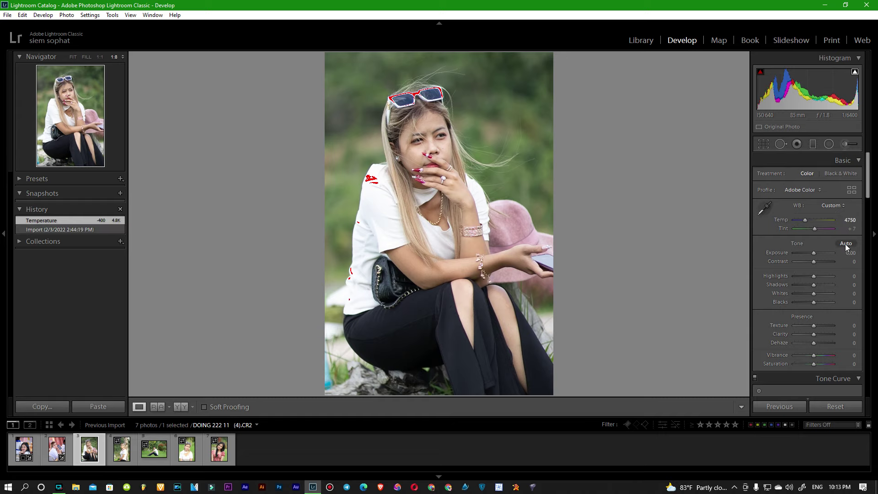
key(ctrl+u)
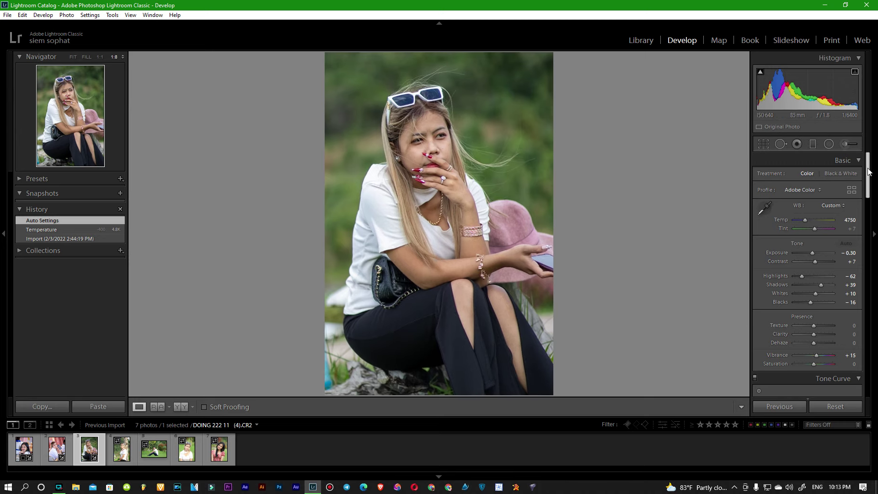
mouse_move(869, 173)
mouse_down()
mouse_move(874, 313)
mouse_move(874, 291)
mouse_up()
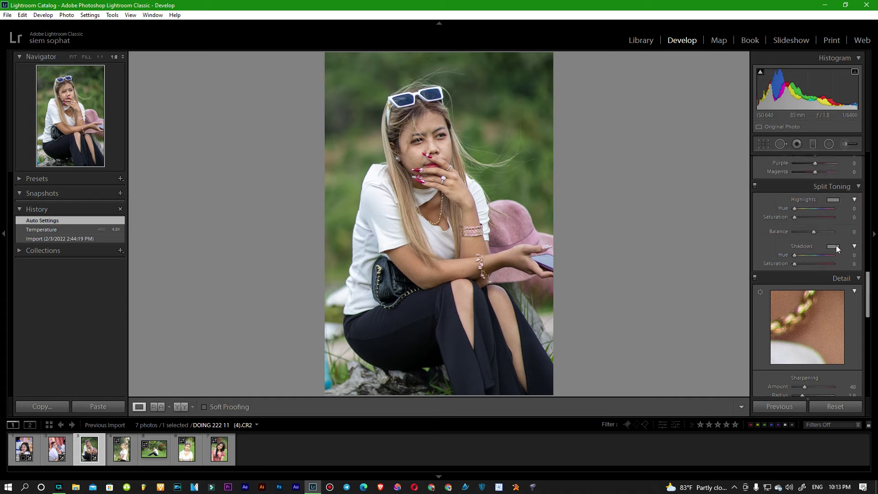
Step: Set Detail panel Noise Reduction Luminance to 55
click(873, 302)
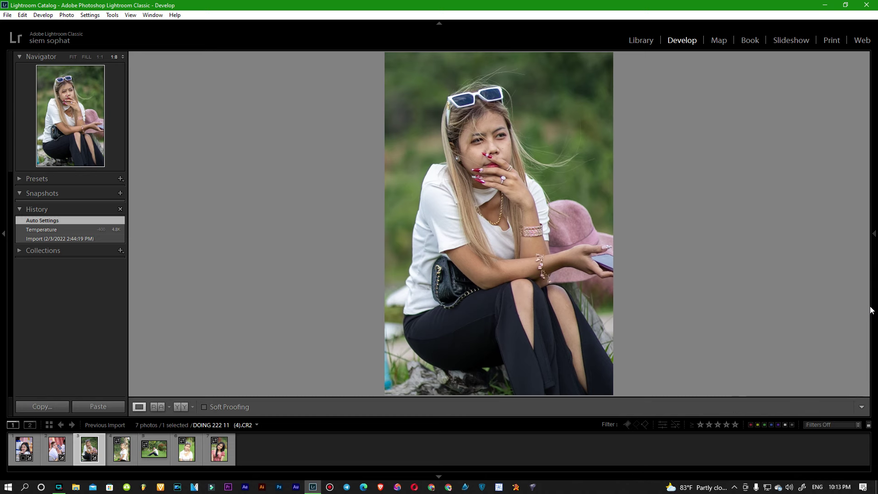
click(872, 303)
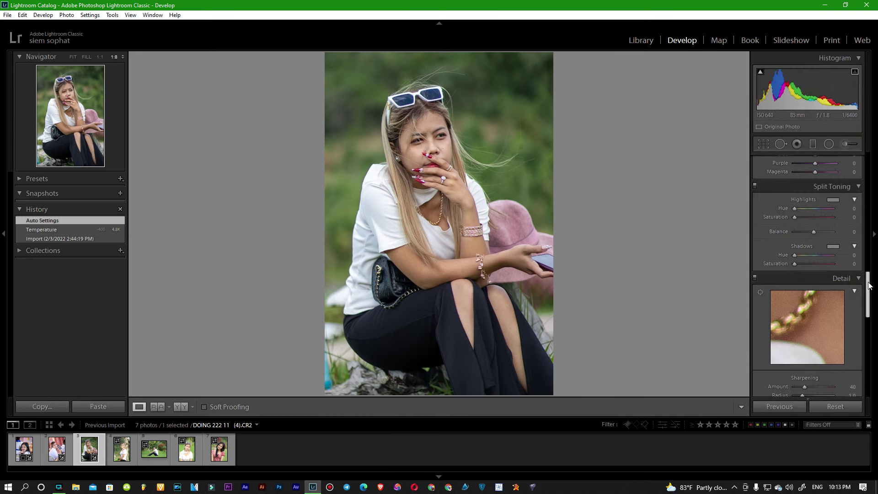
drag(869, 286, 870, 319)
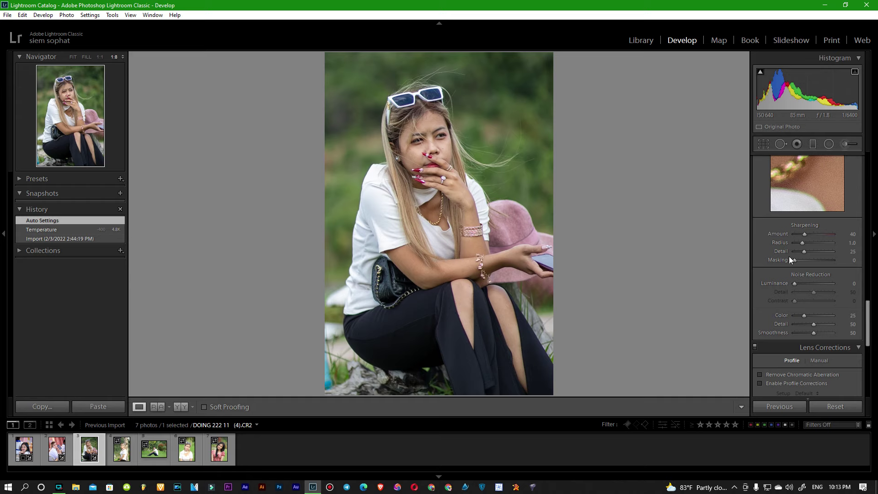
drag(794, 284, 819, 285)
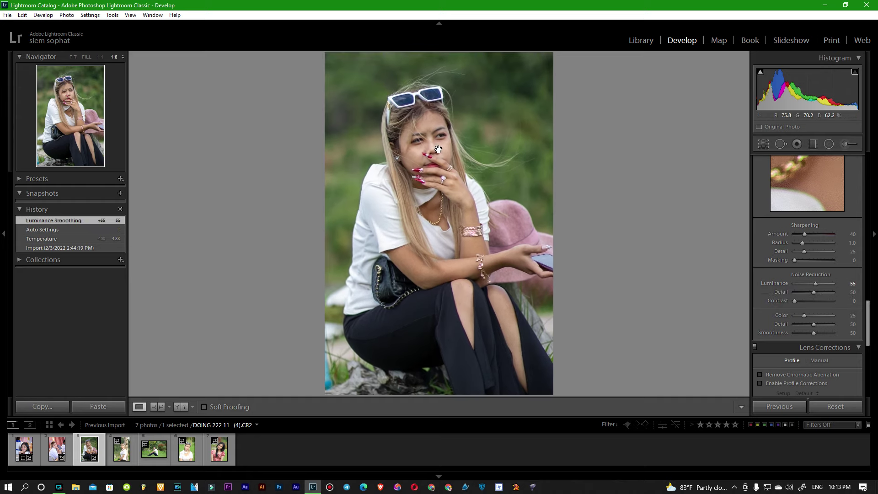
scroll(438, 150, up, 2)
scroll(446, 188, up, 2)
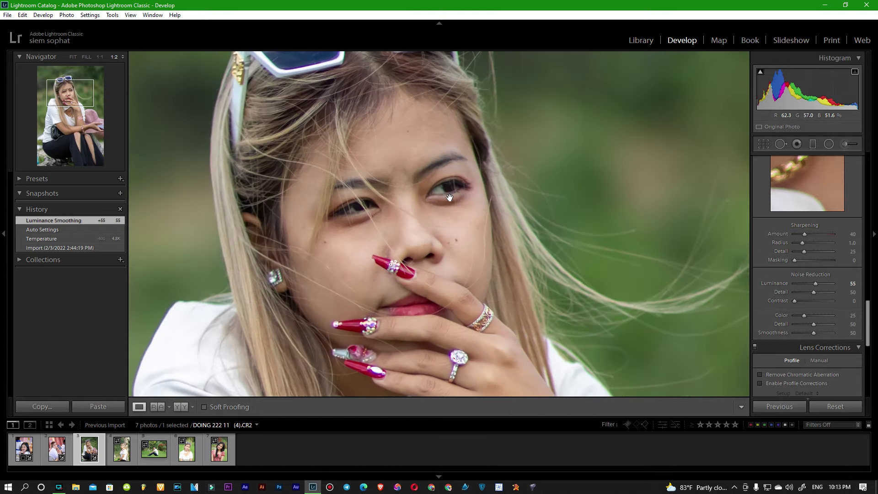
scroll(455, 227, up, 2)
scroll(455, 228, up, 1)
scroll(455, 228, down, 1)
scroll(455, 228, down, 1)
scroll(456, 228, down, 1)
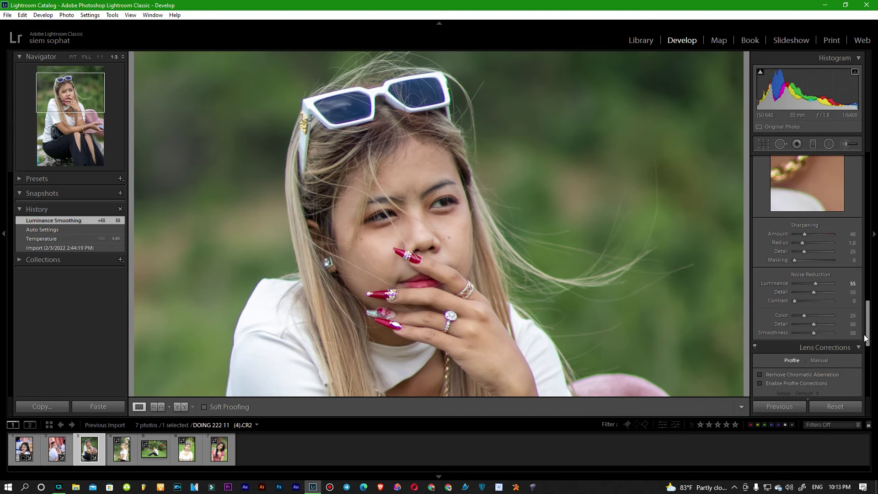
Step: Lower Texture to -14 and add a midtone control point on the Tone Curve
drag(868, 336, 870, 199)
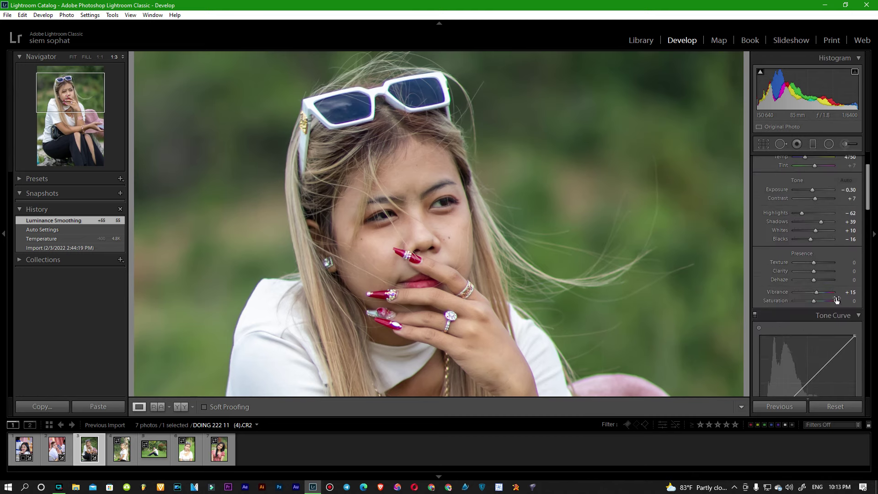
drag(815, 263, 811, 267)
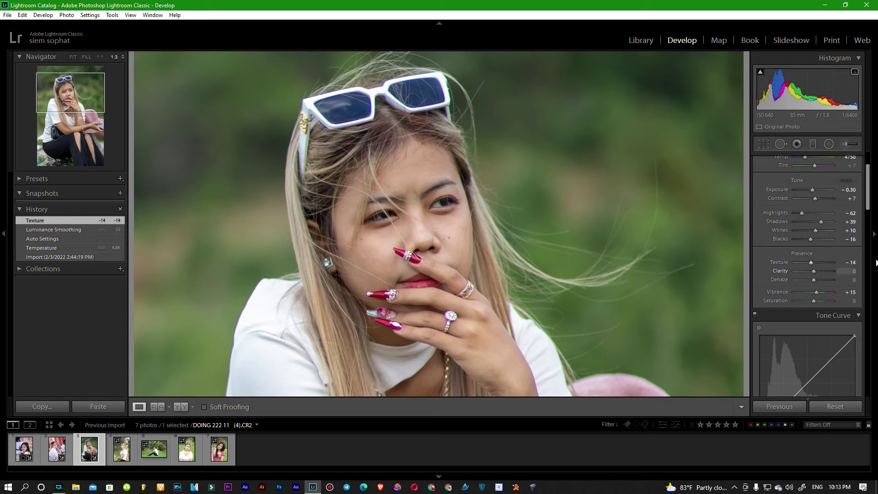
drag(867, 200, 868, 220)
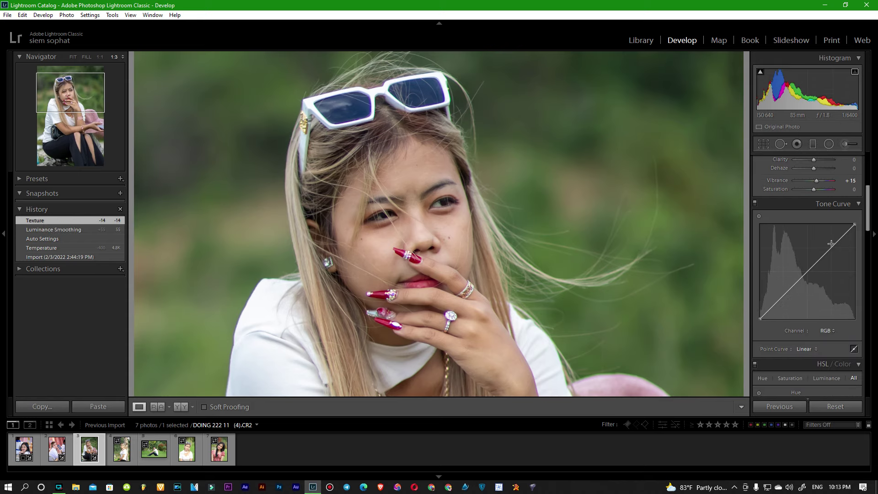
click(799, 278)
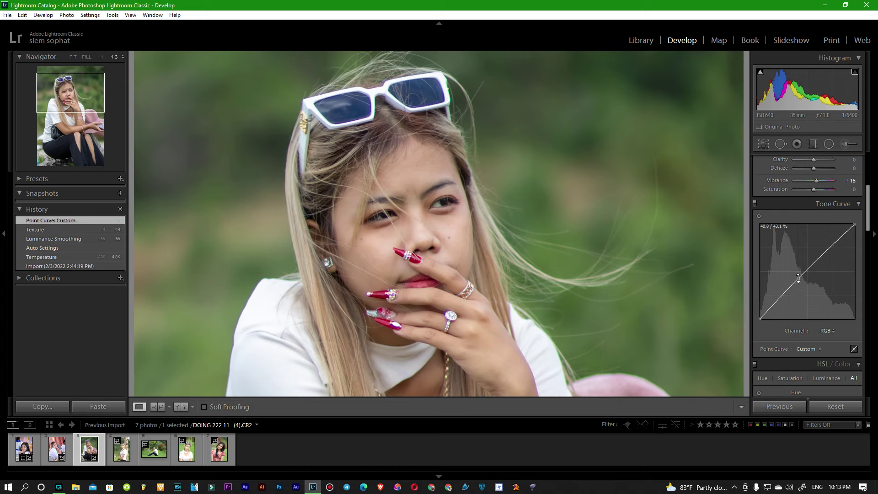
drag(864, 228, 865, 257)
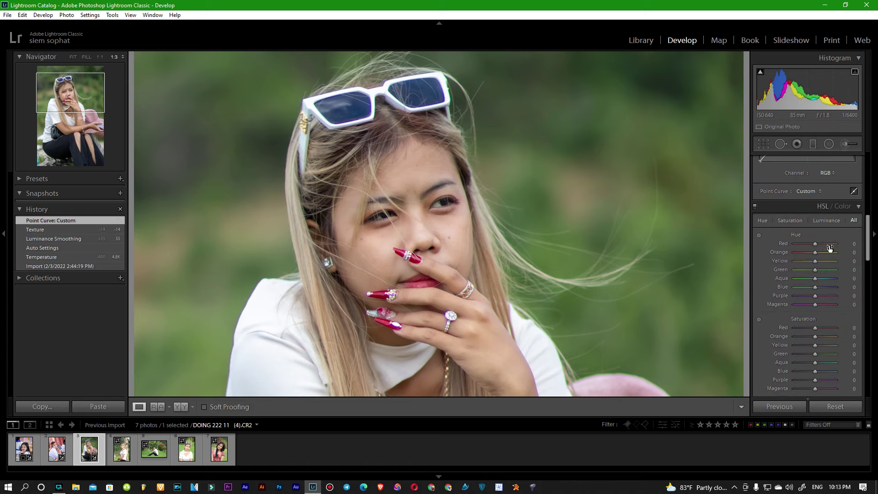
Step: Set red/orange Hue -13/-11, Saturation +13/-13, Luminance +9/+18
mouse_move(815, 243)
mouse_down()
mouse_move(808, 244)
mouse_move(823, 244)
mouse_move(810, 253)
mouse_up()
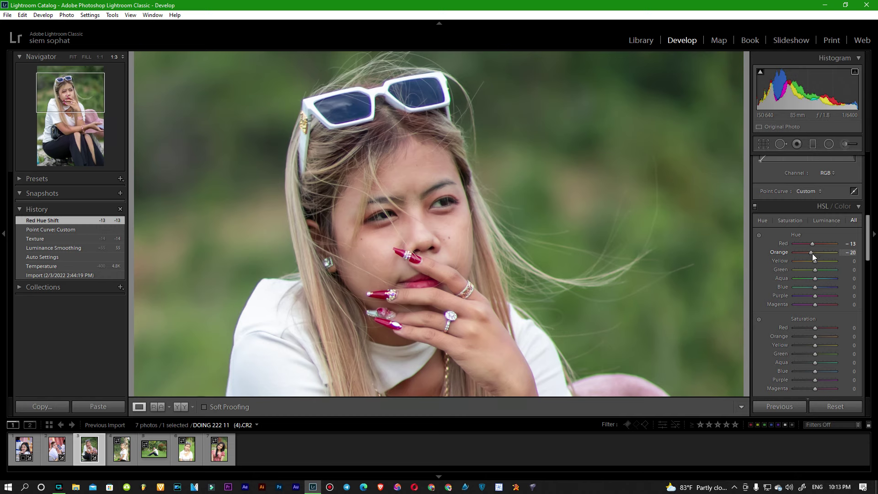
drag(813, 253, 813, 253)
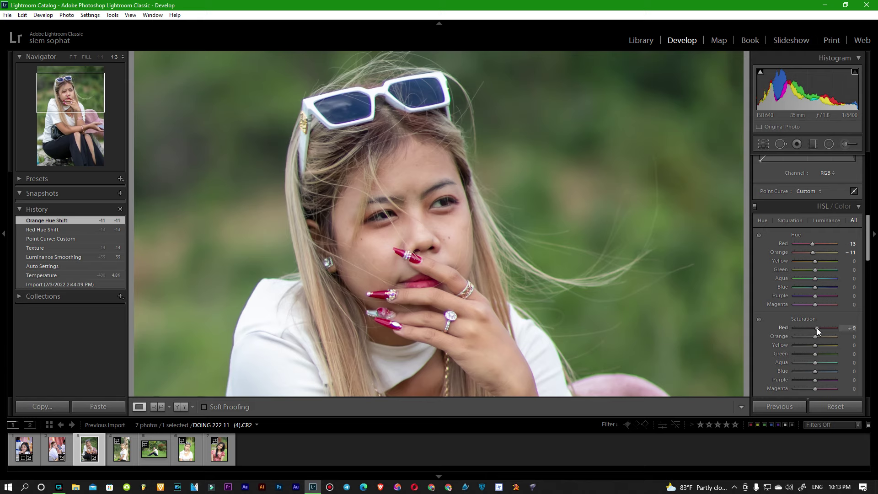
drag(815, 328, 816, 332)
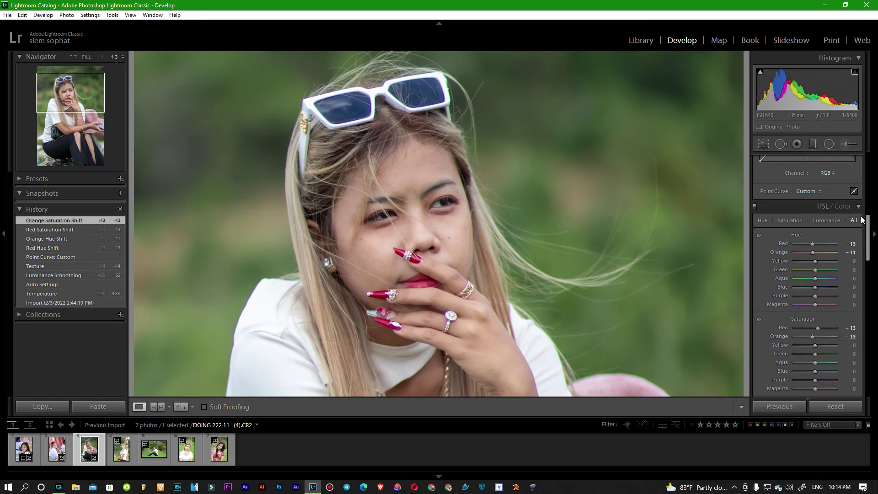
drag(867, 238, 868, 260)
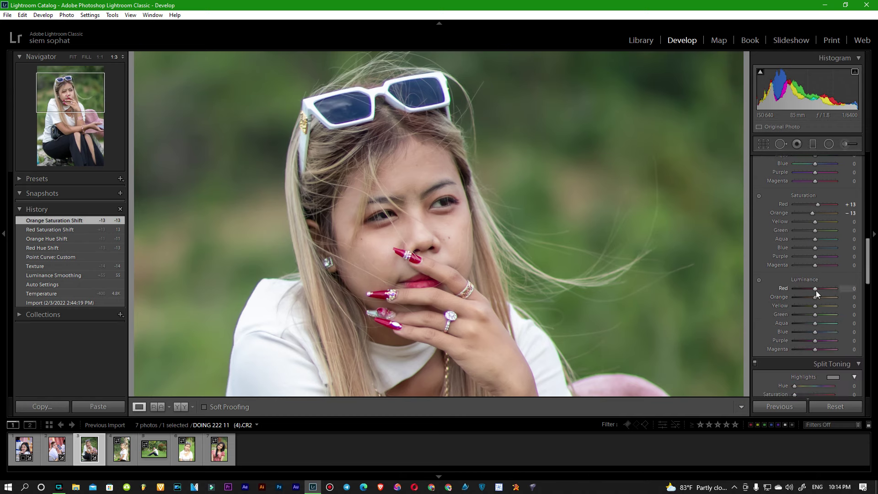
drag(814, 291, 818, 295)
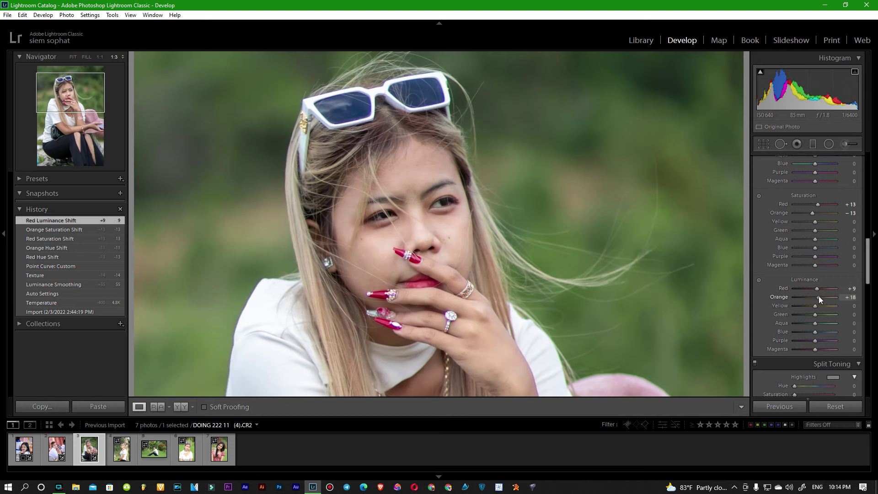
click(539, 270)
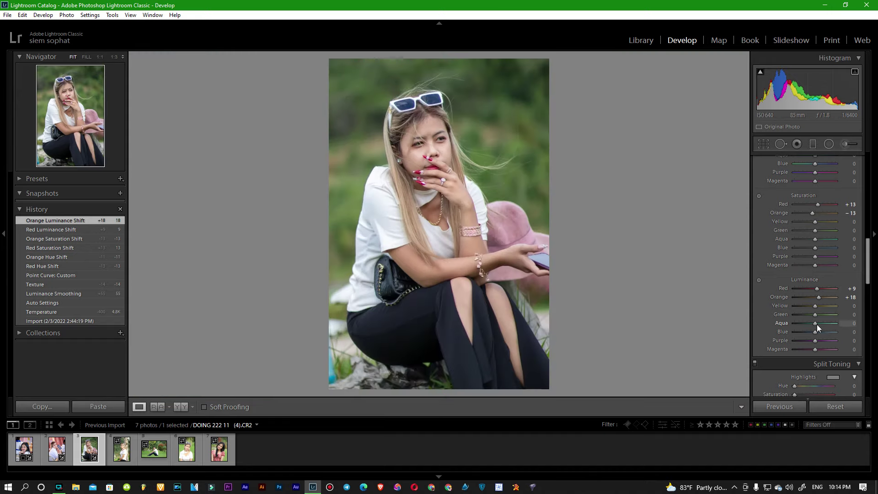
Step: Set aqua Luminance +16, blue Luminance -16, blue Saturation +9 and aqua Saturation -27
mouse_move(816, 324)
mouse_down()
mouse_move(805, 333)
mouse_move(813, 334)
mouse_up()
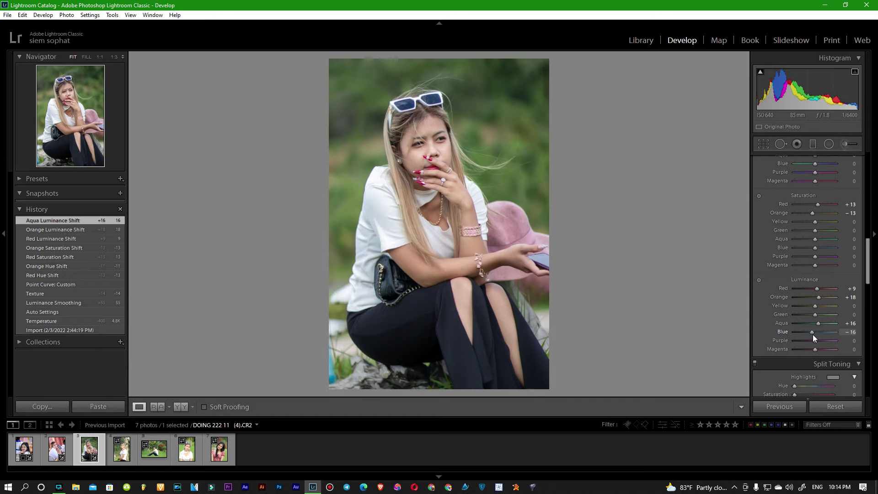
drag(810, 249, 818, 250)
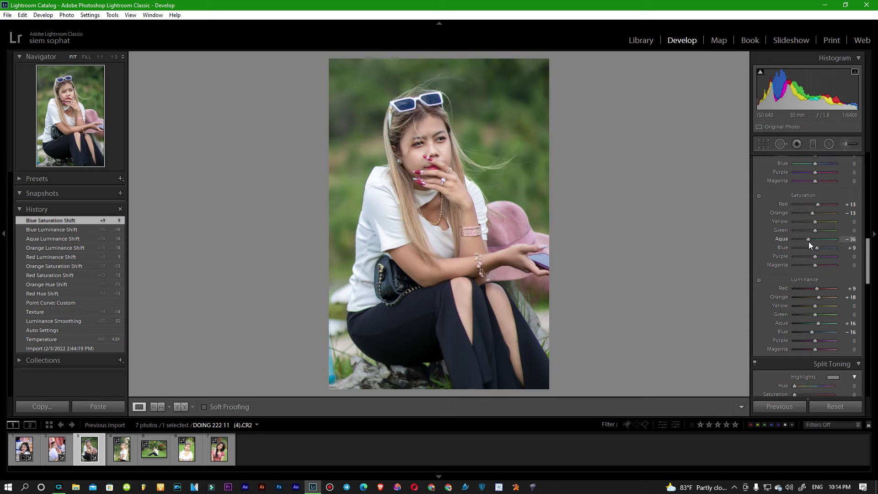
drag(811, 242, 809, 243)
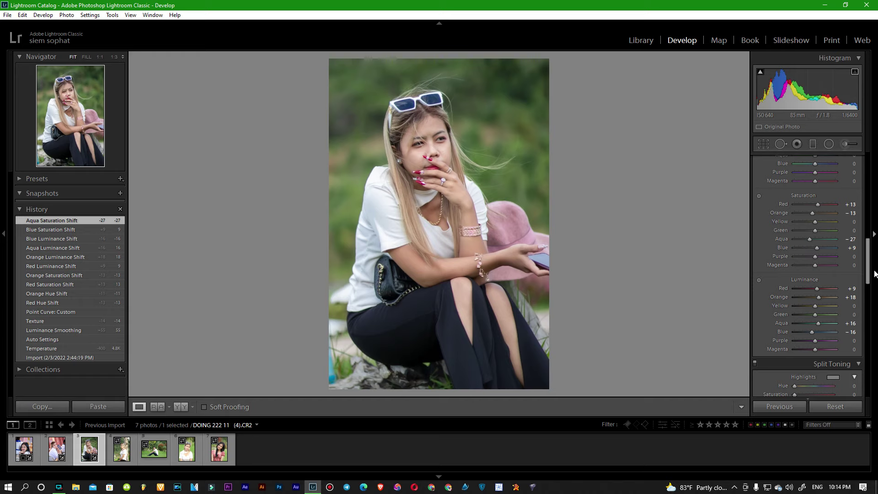
scroll(819, 256, up, 5)
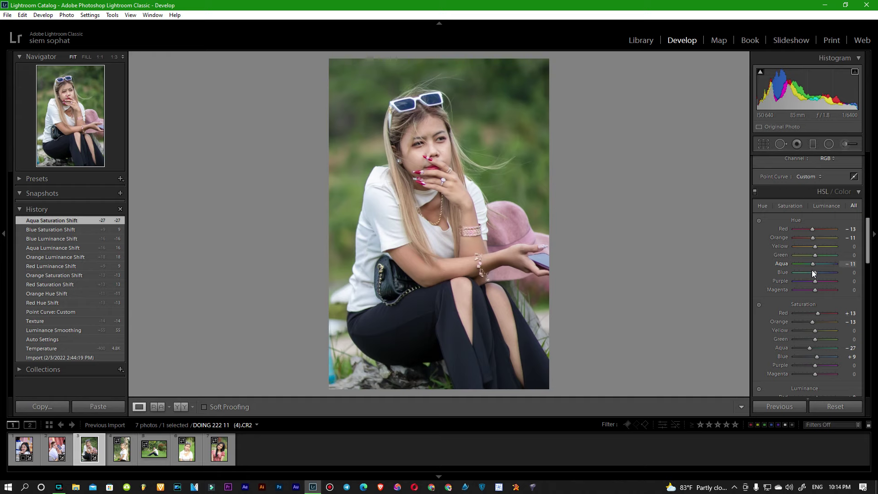
Step: Set green Hue +36, Saturation +22, Luminance -9; aqua Luminance +13; blue Saturation +27
drag(813, 272, 821, 254)
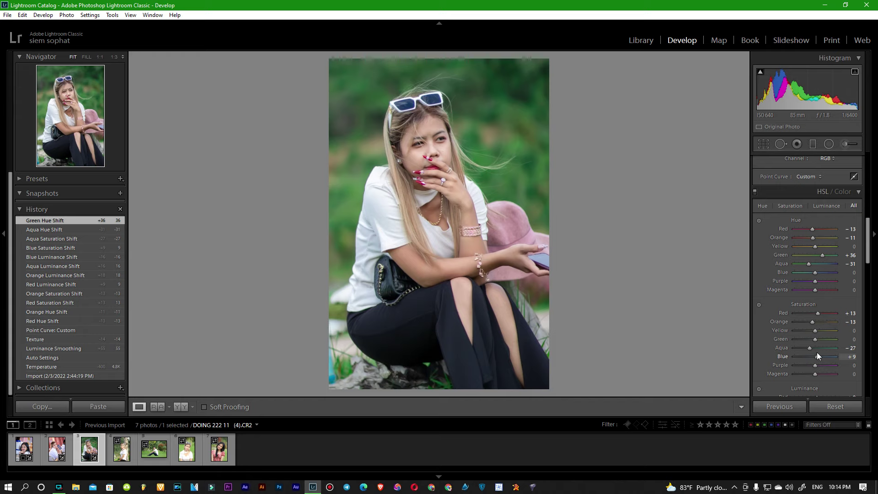
drag(814, 339, 819, 339)
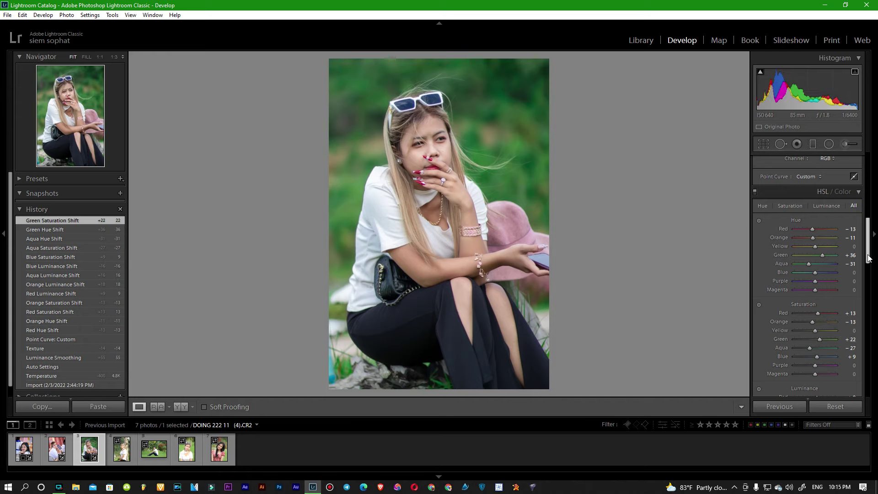
drag(868, 259, 868, 286)
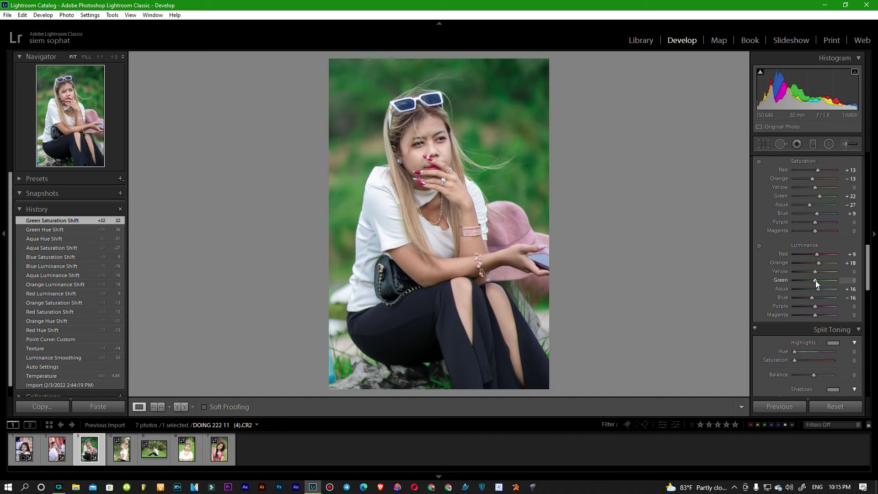
drag(815, 280, 811, 287)
drag(823, 284, 813, 288)
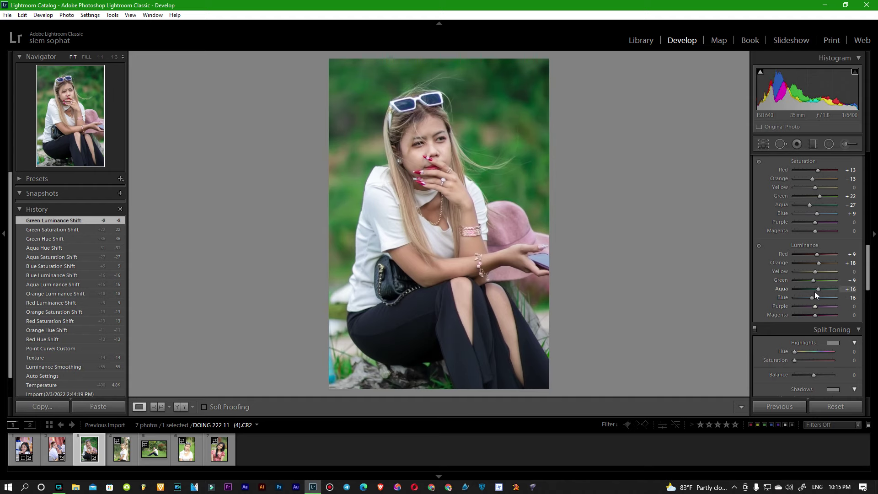
mouse_move(818, 290)
mouse_down()
mouse_move(803, 292)
mouse_move(818, 289)
mouse_up()
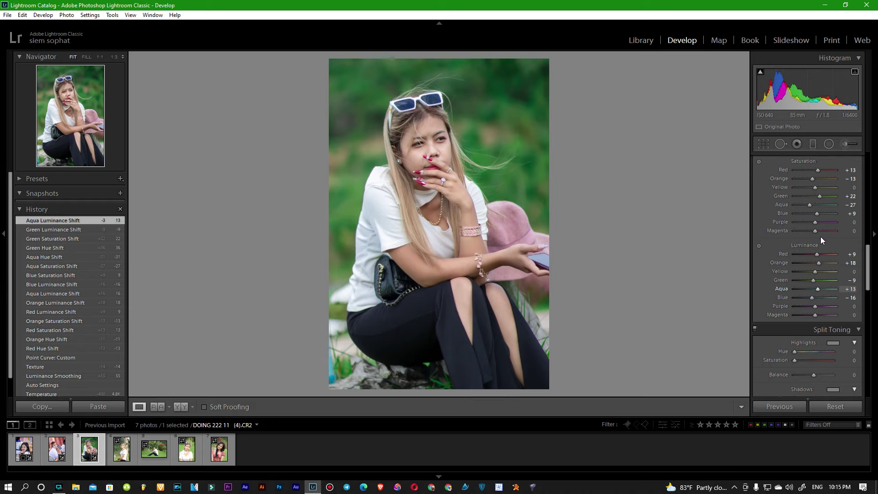
drag(816, 215, 821, 215)
click(466, 189)
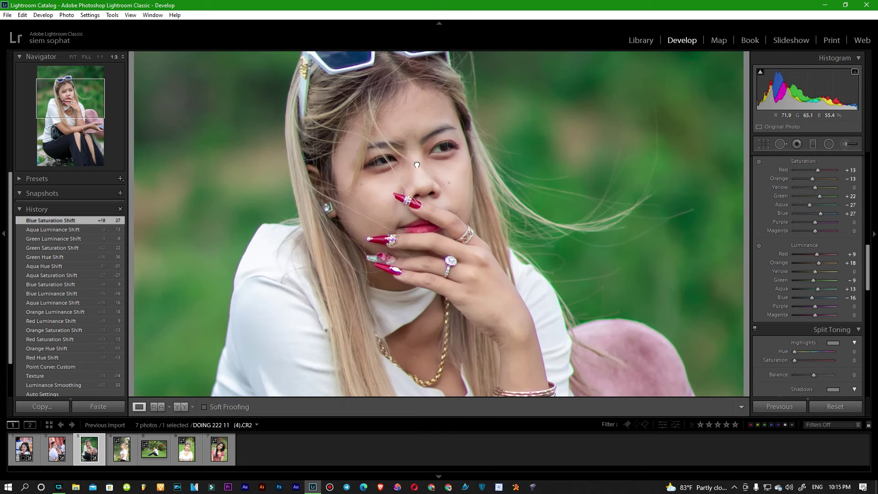
Step: Zoom out to the whole photo and set the blue hue to -7
scroll(436, 203, up, 3)
key(ctrl+minus)
key(ctrl+minus)
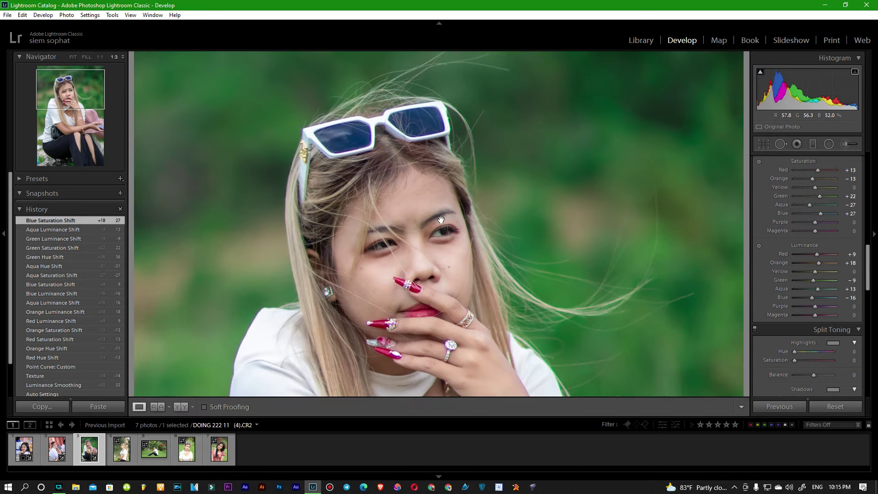
key(ctrl+minus)
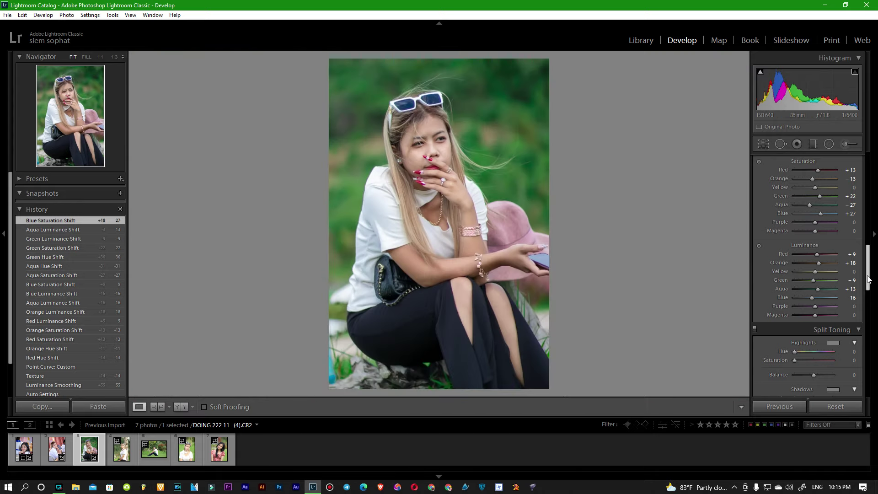
scroll(864, 263, up, 5)
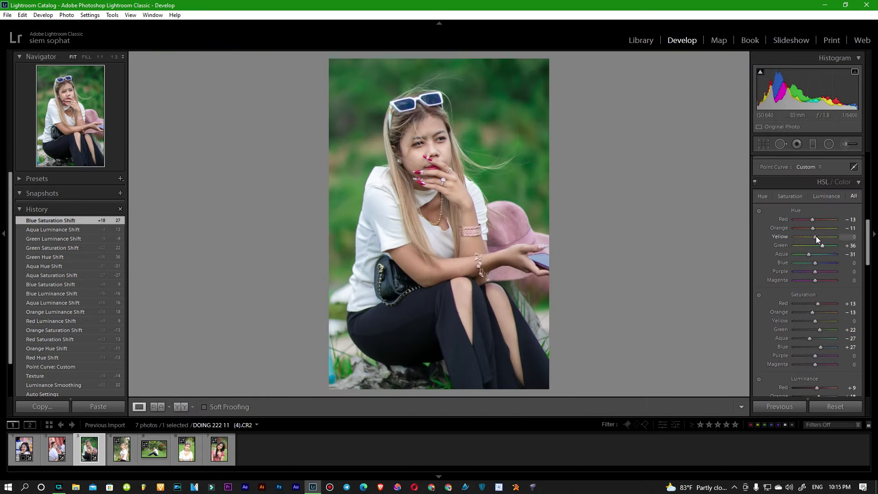
mouse_move(815, 236)
mouse_down()
mouse_move(808, 238)
mouse_move(818, 238)
mouse_up()
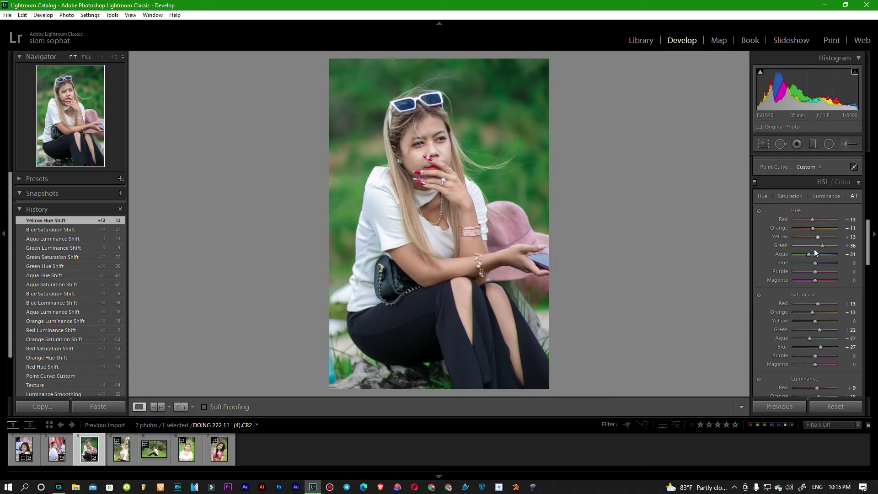
drag(814, 263, 820, 263)
mouse_move(809, 266)
mouse_down()
mouse_move(801, 268)
mouse_move(812, 271)
mouse_up()
Step: Set orange hue +4 and yellow hue -4, checking the face, hand and necklace
click(441, 168)
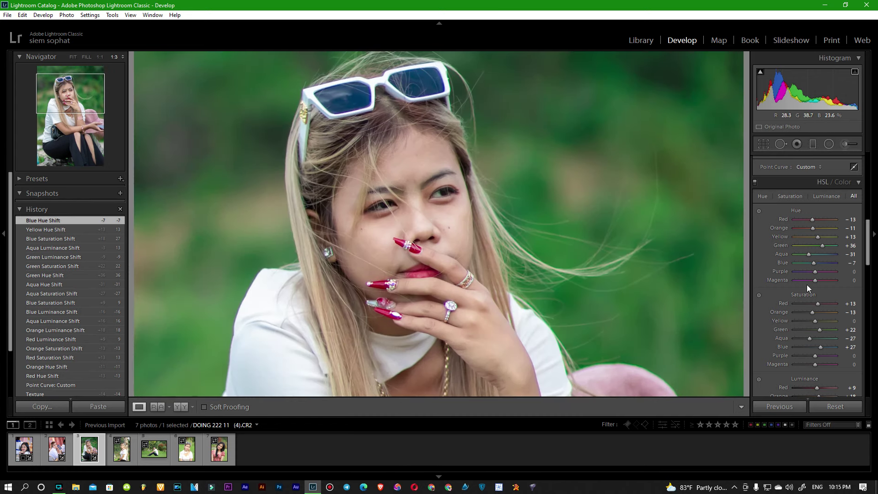
key(ctrl+equal)
key(ctrl+equal)
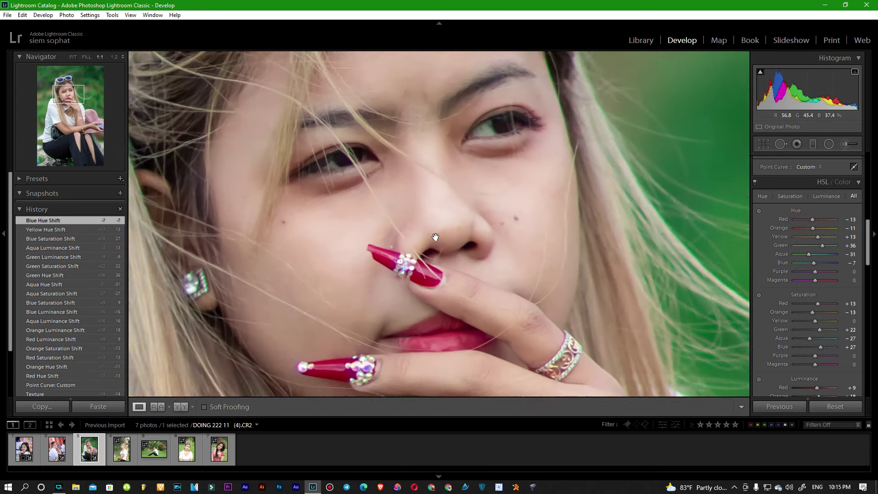
key(ctrl+minus)
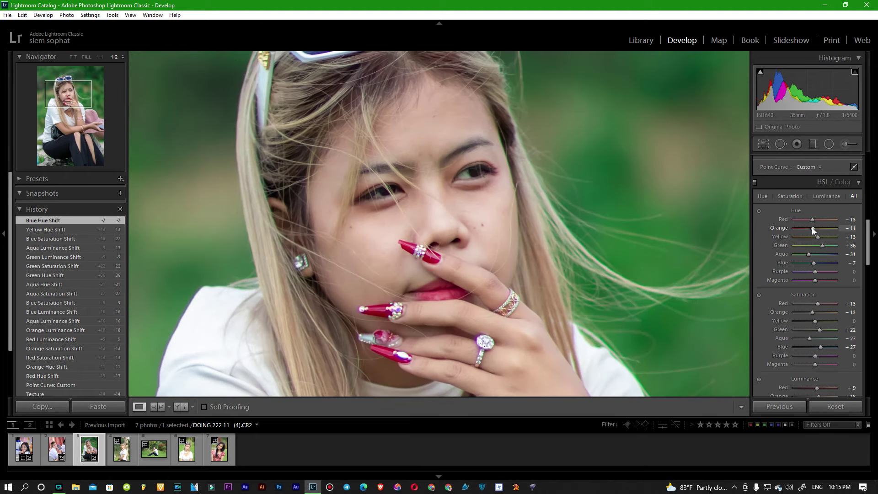
drag(812, 229, 815, 229)
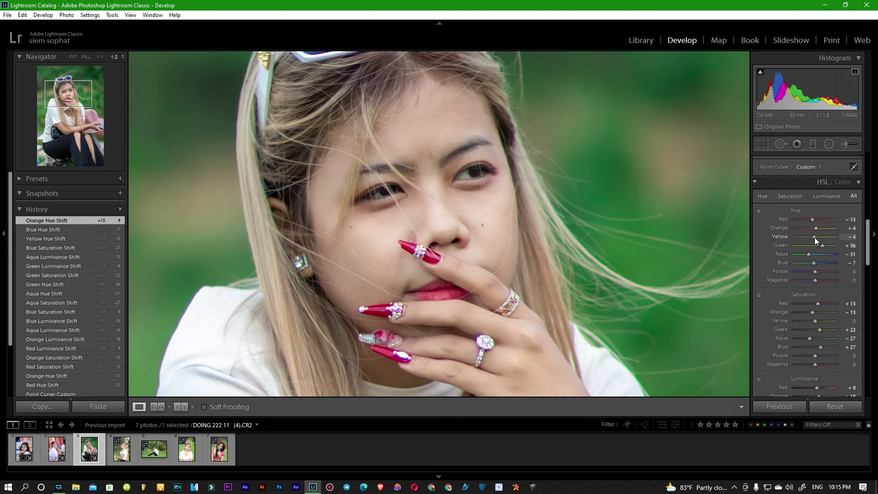
drag(813, 237, 814, 238)
click(490, 236)
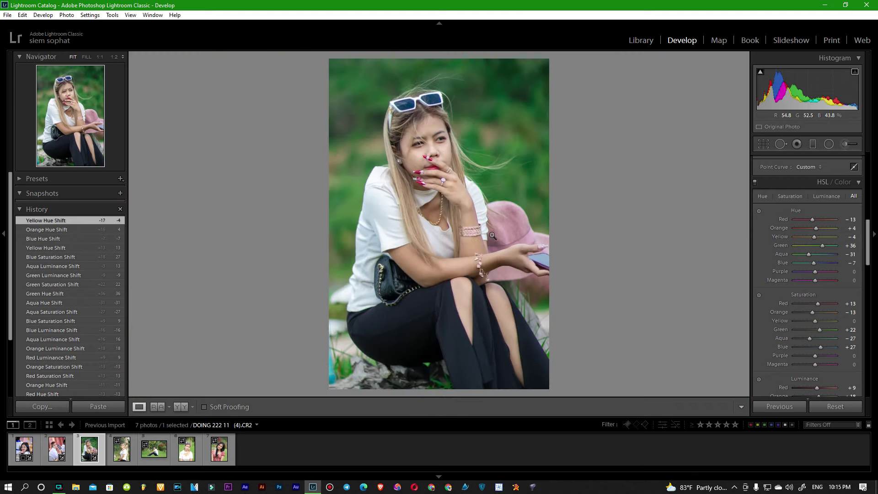
click(453, 180)
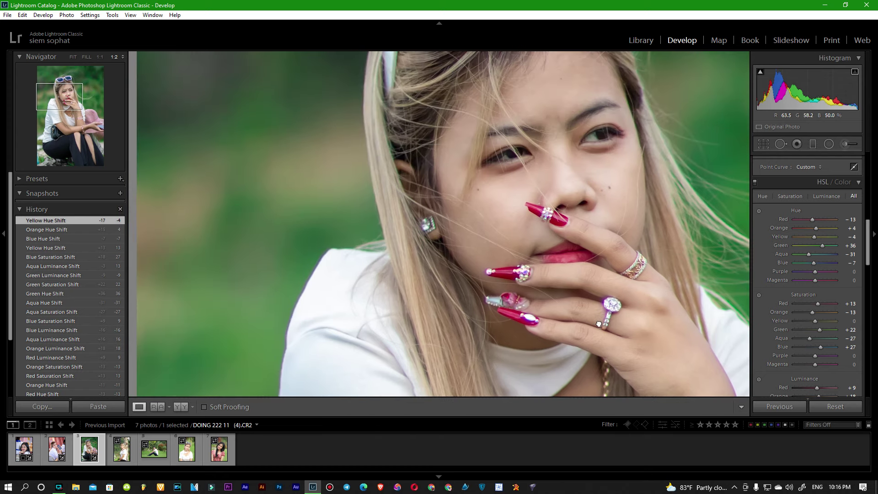
mouse_move(381, 203)
mouse_down()
mouse_move(546, 235)
mouse_move(521, 213)
mouse_up()
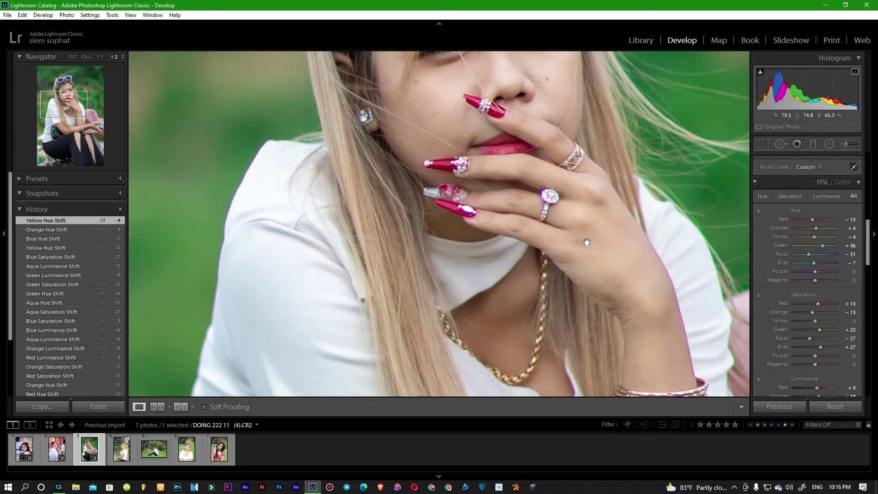
drag(543, 201, 447, 143)
mouse_move(544, 257)
mouse_down()
mouse_move(547, 213)
mouse_move(568, 239)
mouse_up()
click(567, 240)
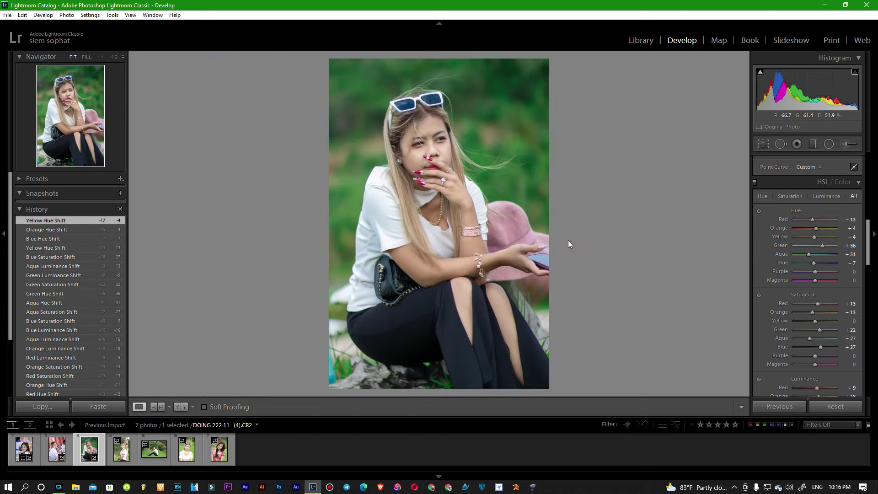
Step: Set both Purple Hue and Purple Saturation to -42
click(477, 217)
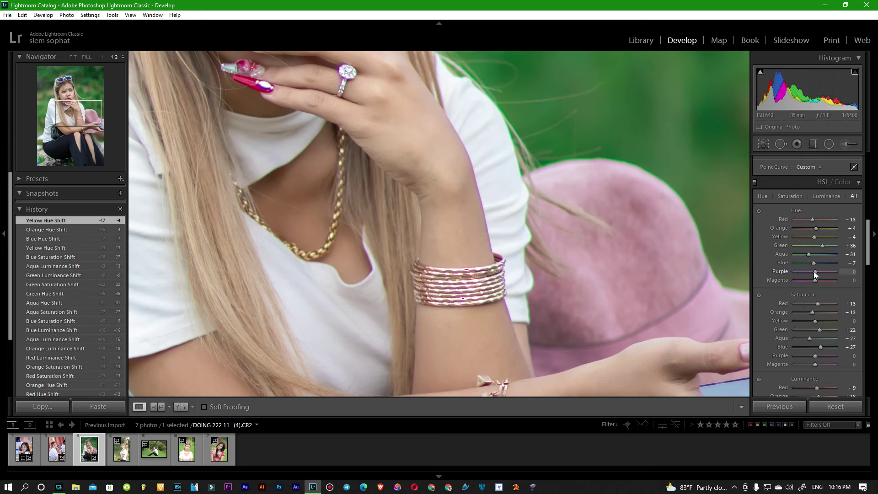
drag(813, 272, 806, 273)
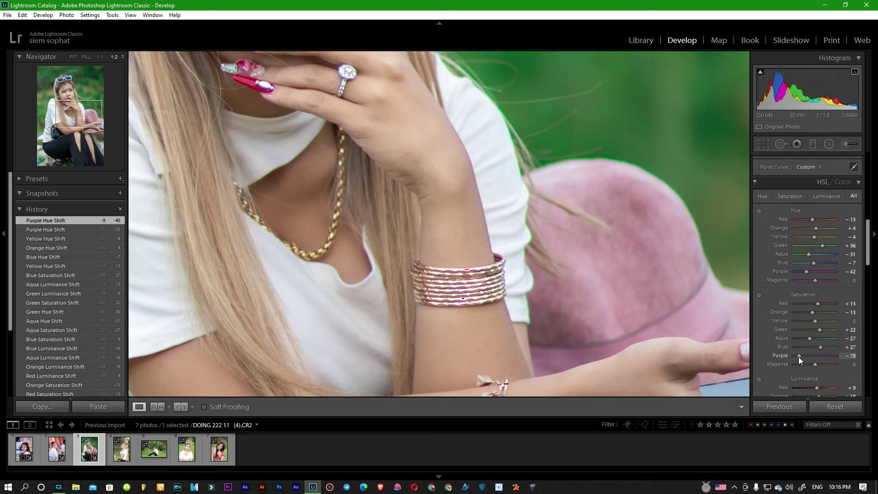
drag(805, 356, 806, 357)
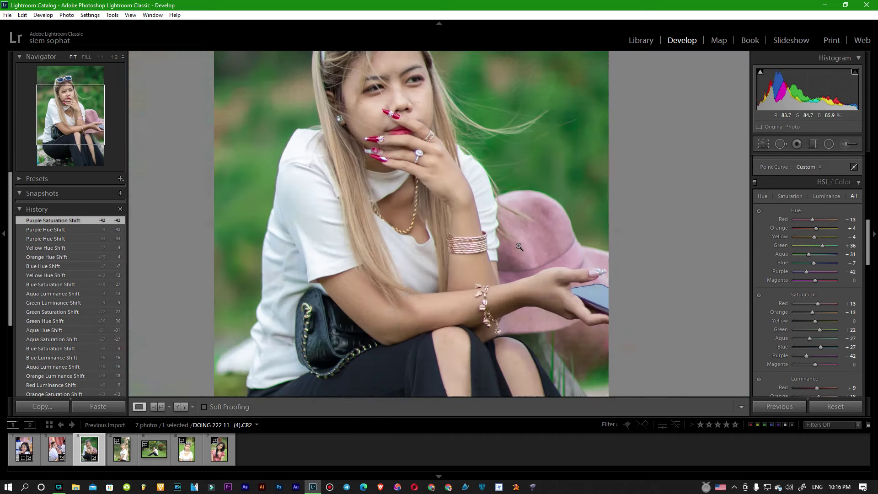
click(516, 243)
Step: Zoom in to inspect the hand, ring, necklace and face
click(450, 231)
drag(440, 142, 482, 238)
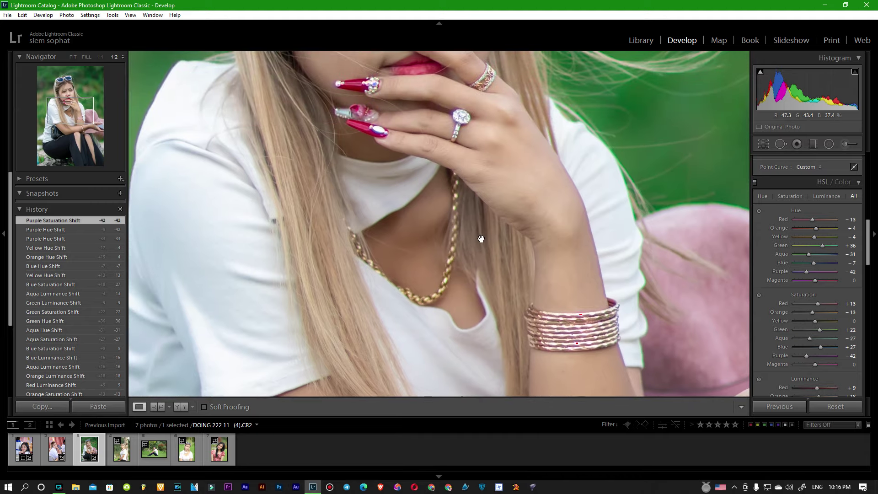
click(459, 124)
click(443, 184)
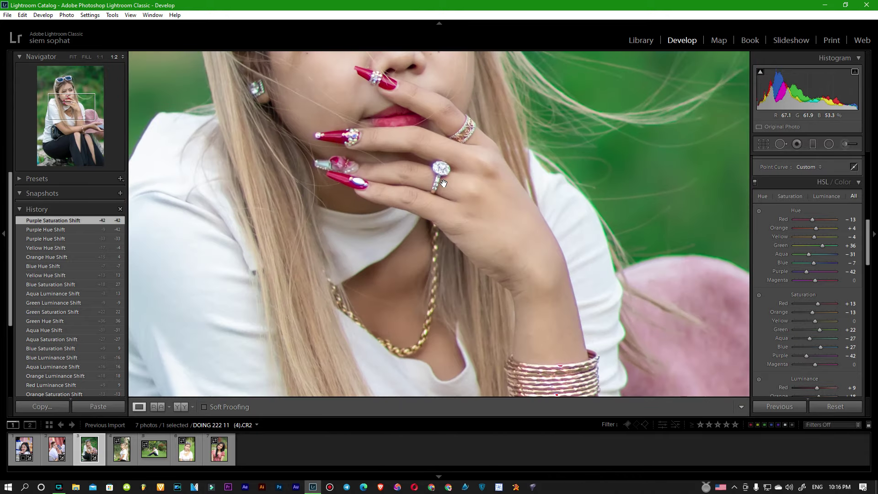
click(443, 184)
click(422, 129)
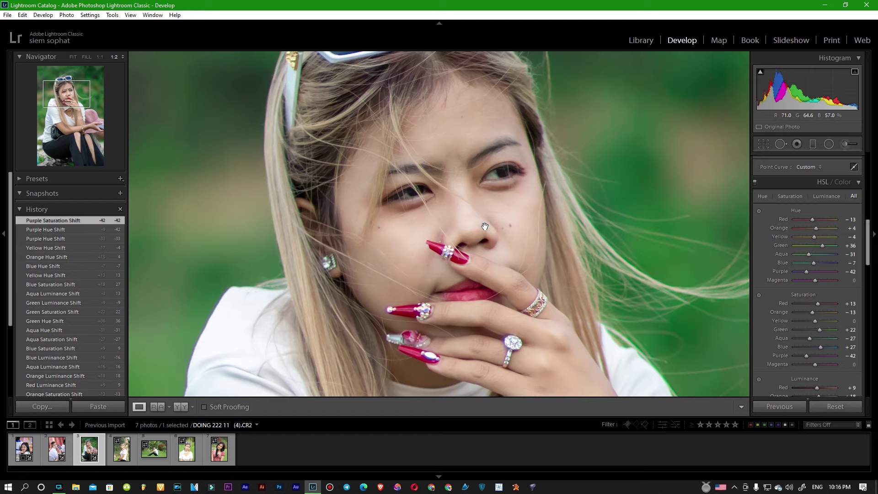
drag(487, 224, 503, 56)
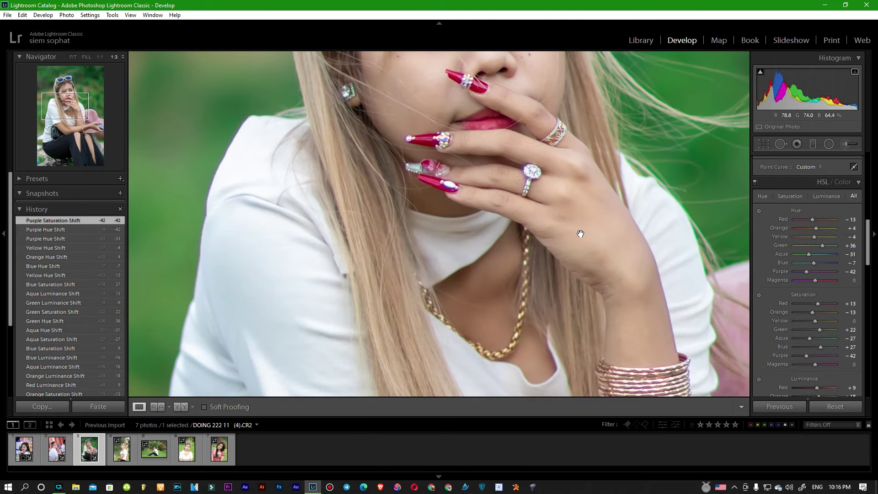
key(ctrl+minus)
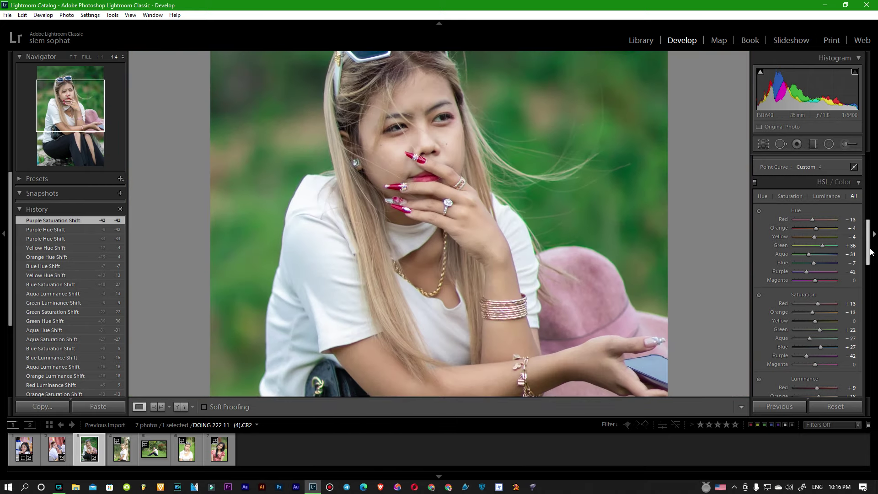
Step: Set the Split Toning shadows hue to 266
scroll(846, 329, down, 5)
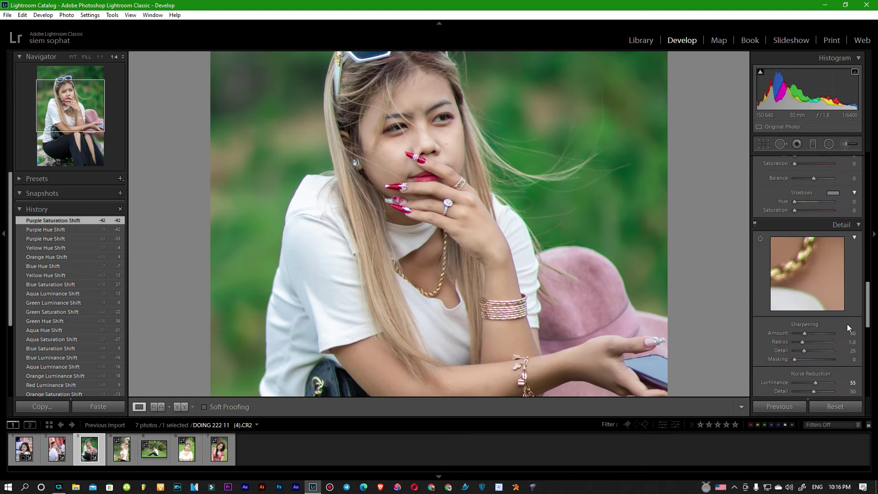
click(833, 192)
drag(709, 232, 736, 234)
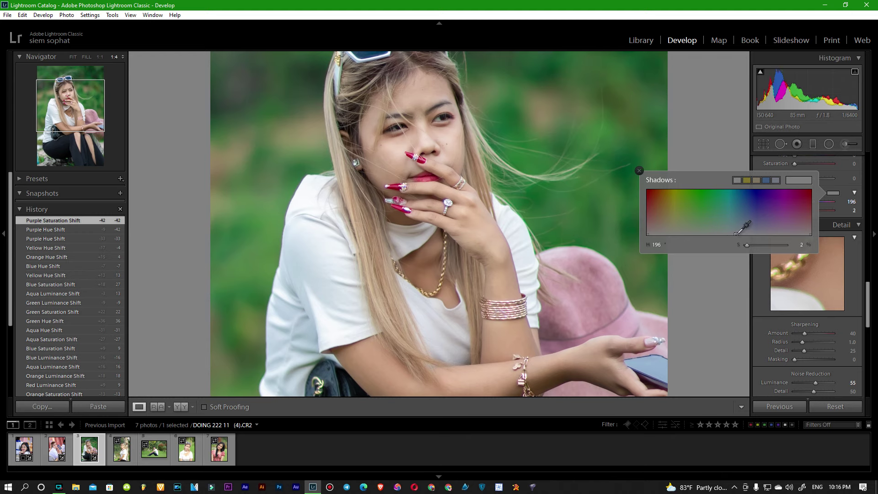
mouse_move(737, 233)
mouse_down()
mouse_move(789, 233)
mouse_move(734, 235)
mouse_move(709, 223)
mouse_move(709, 199)
mouse_move(700, 237)
mouse_move(677, 229)
mouse_move(769, 233)
mouse_up()
drag(768, 233, 768, 234)
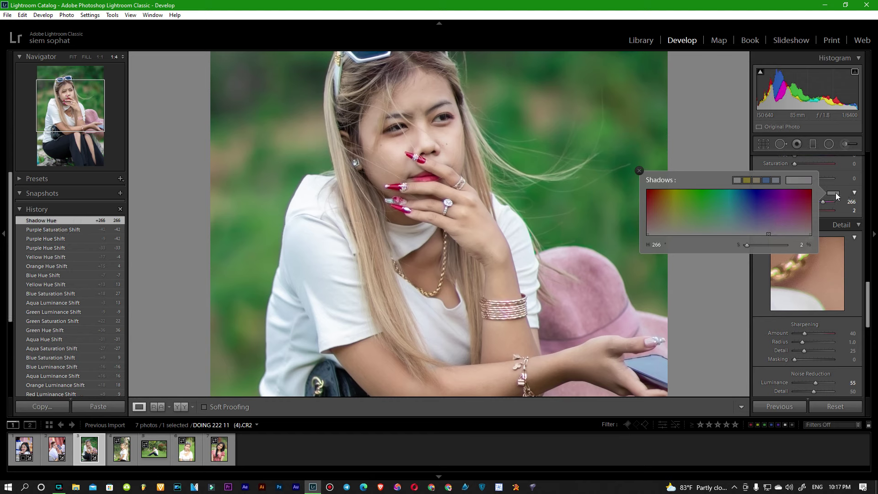
click(836, 197)
Step: Set the Split Toning highlights hue to 301 and zoom in on her face
scroll(837, 196, up, 2)
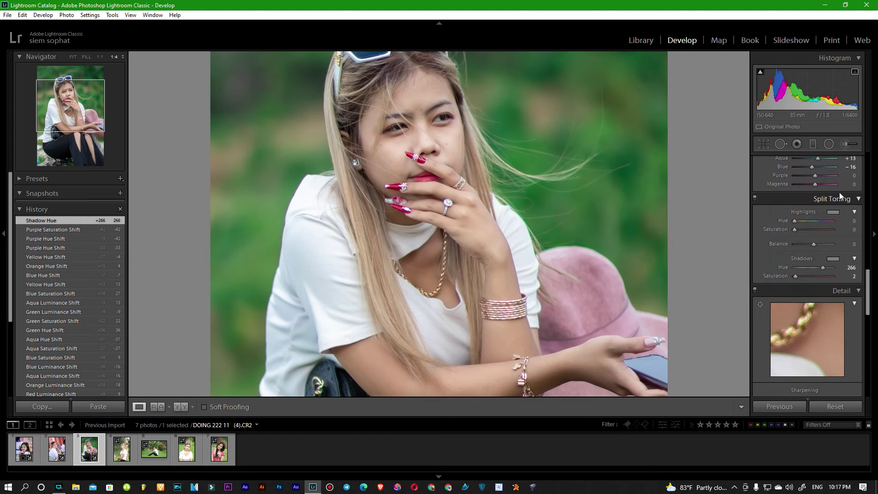
click(833, 212)
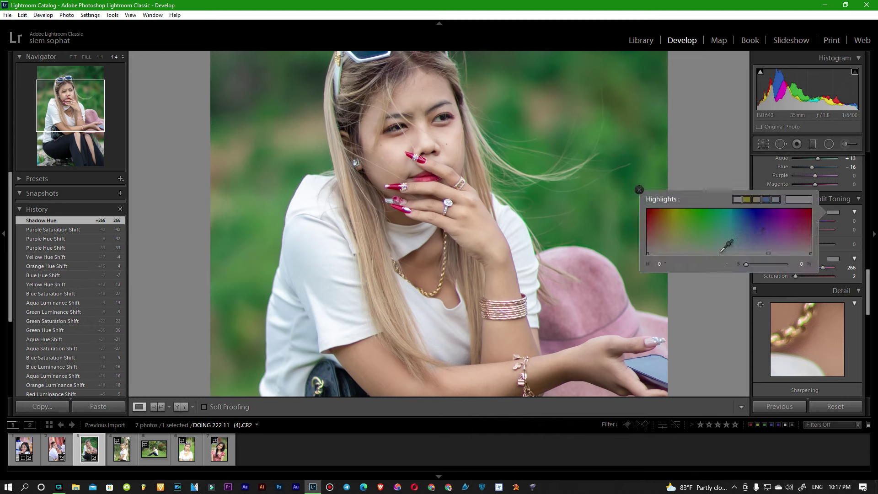
drag(719, 252, 778, 252)
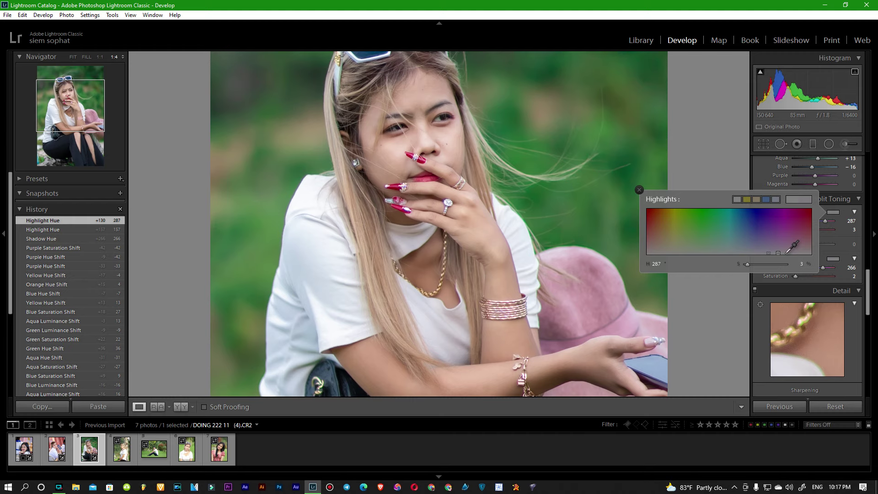
click(784, 254)
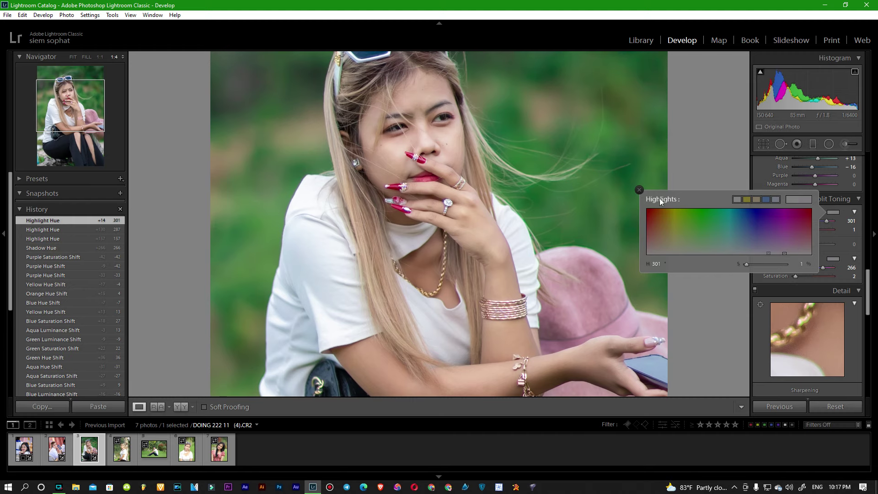
click(640, 190)
click(410, 150)
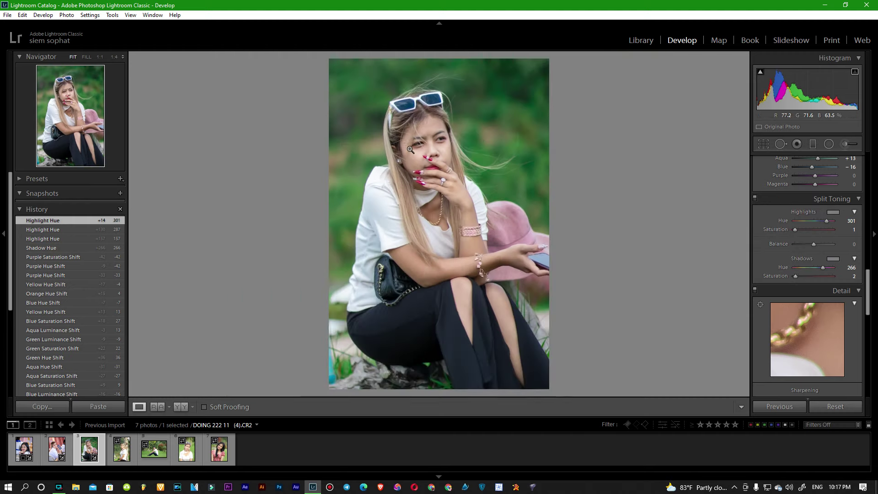
click(432, 149)
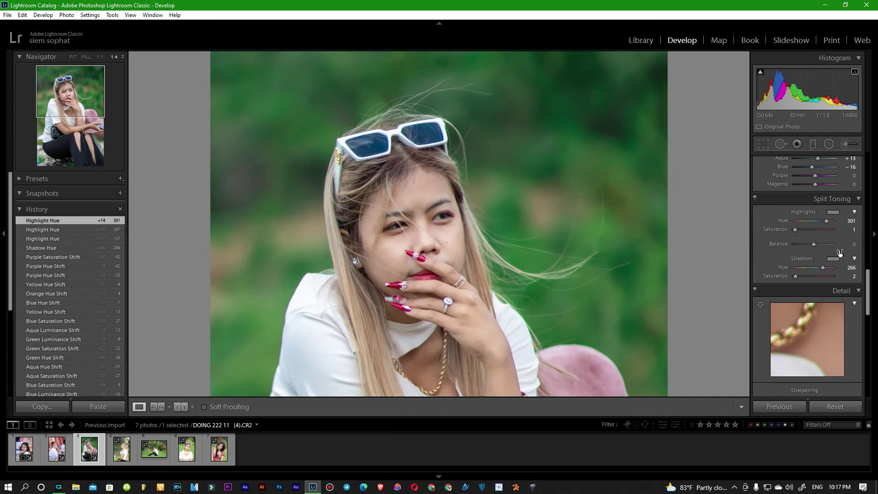
Step: At 1:1 zoom, heal blemishes beside her nose and on both cheeks with Spot Removal
key(ctrl+equal)
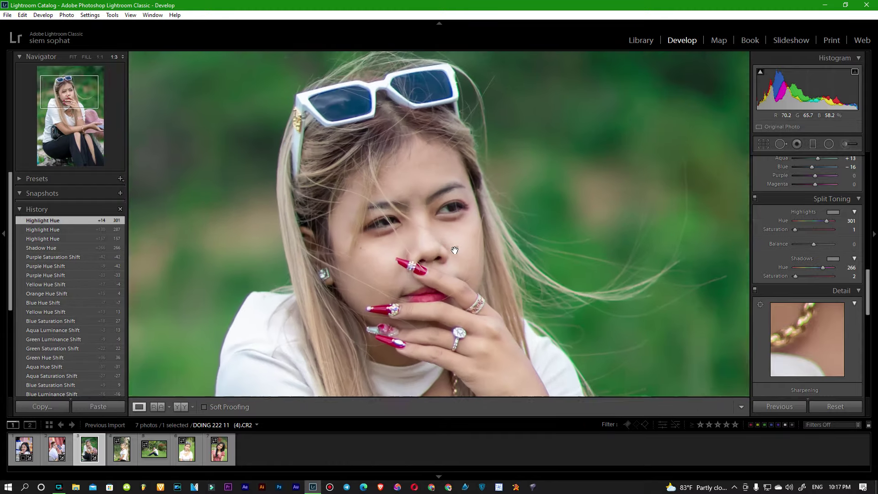
key(ctrl+equal)
key(ctrl+equal)
key(ctrl+equal)
key(ctrl+minus)
key(ctrl+minus)
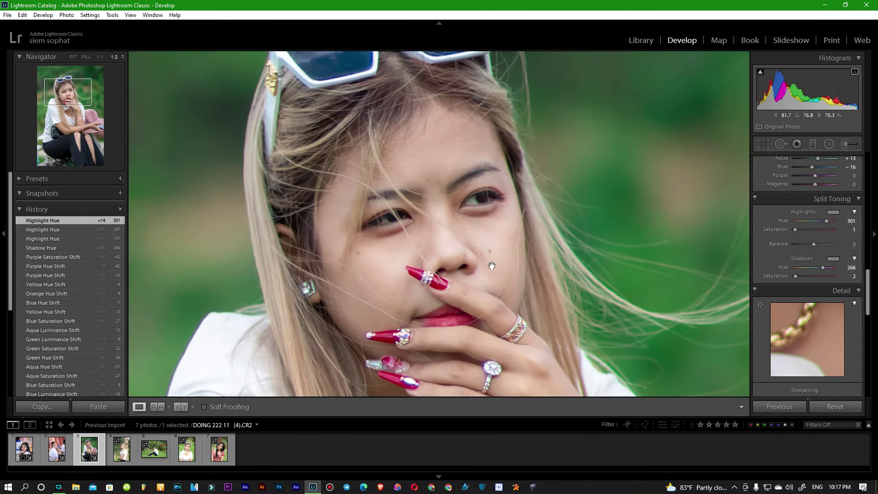
key(ctrl+equal)
drag(498, 281, 501, 245)
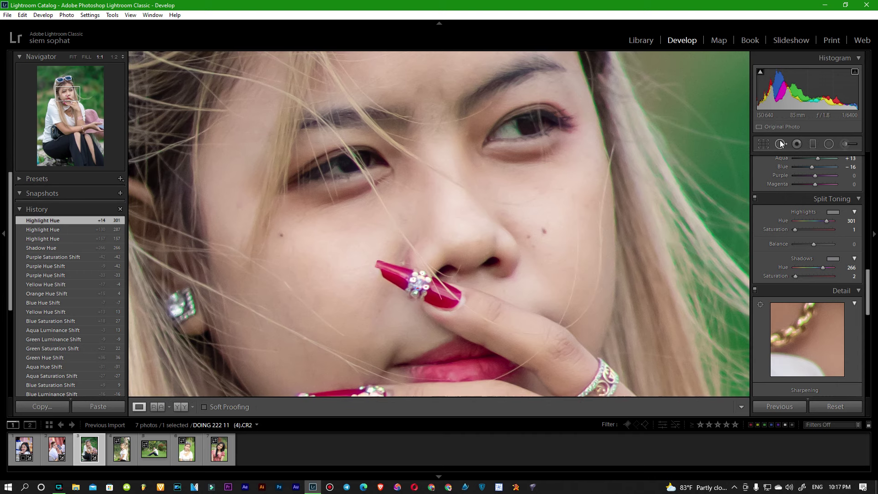
key(q)
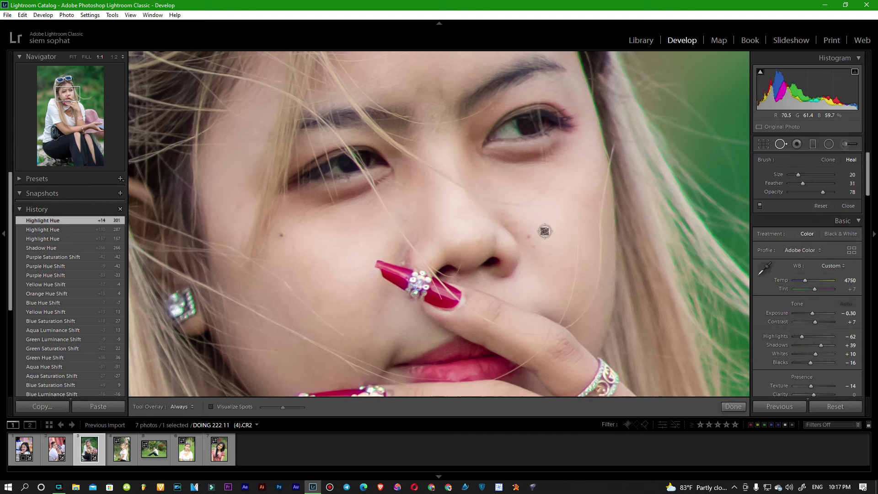
click(543, 252)
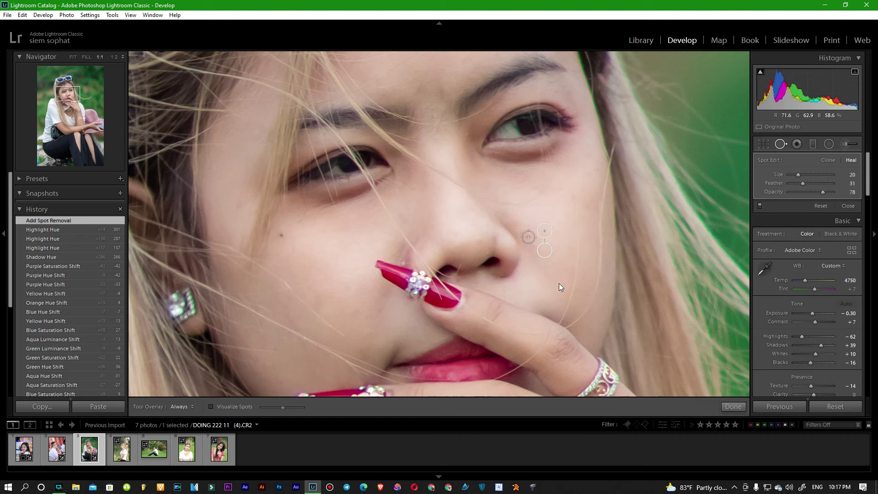
click(528, 237)
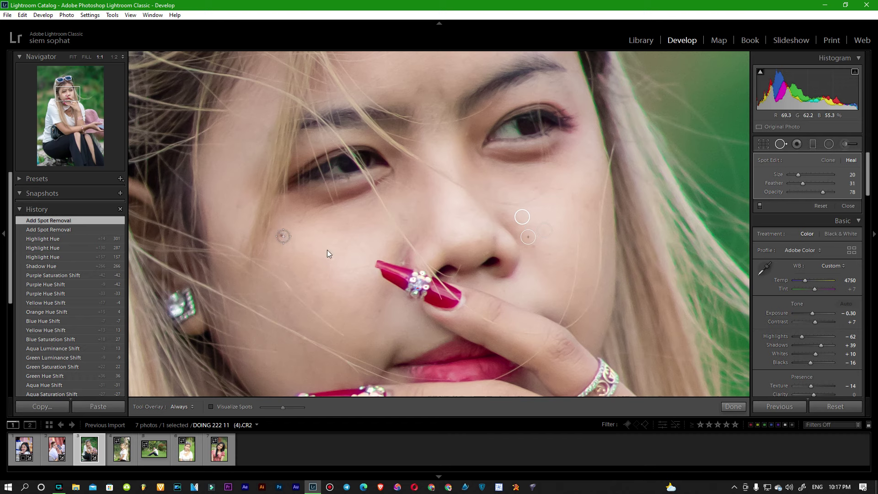
click(283, 236)
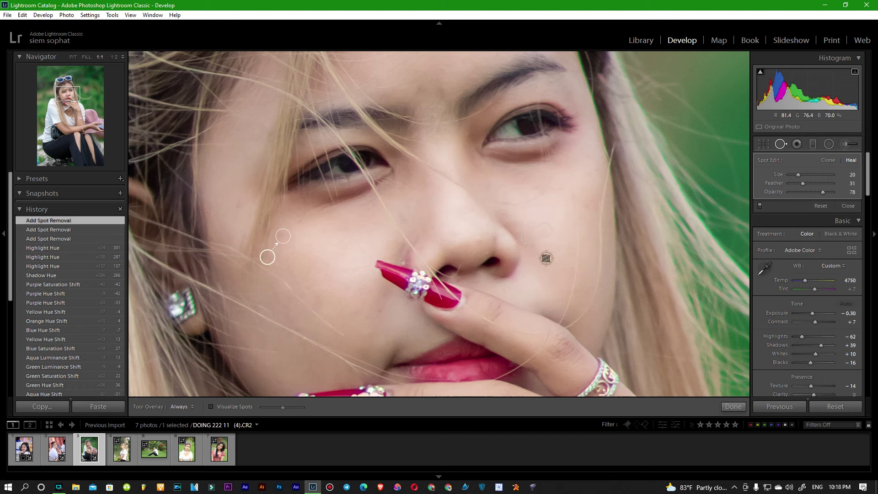
click(782, 144)
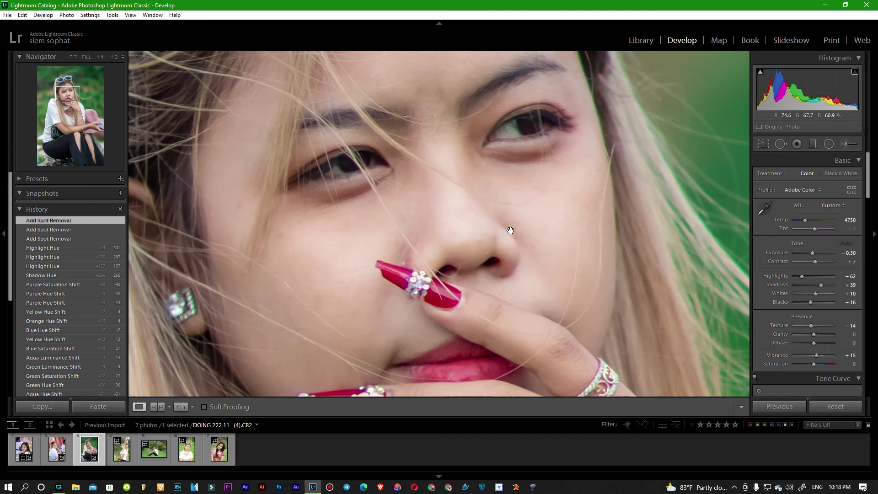
Step: With the full portrait in view, set Basic Shadows to +17, Whites to 0 and Blacks to −21
key(ctrl+minus)
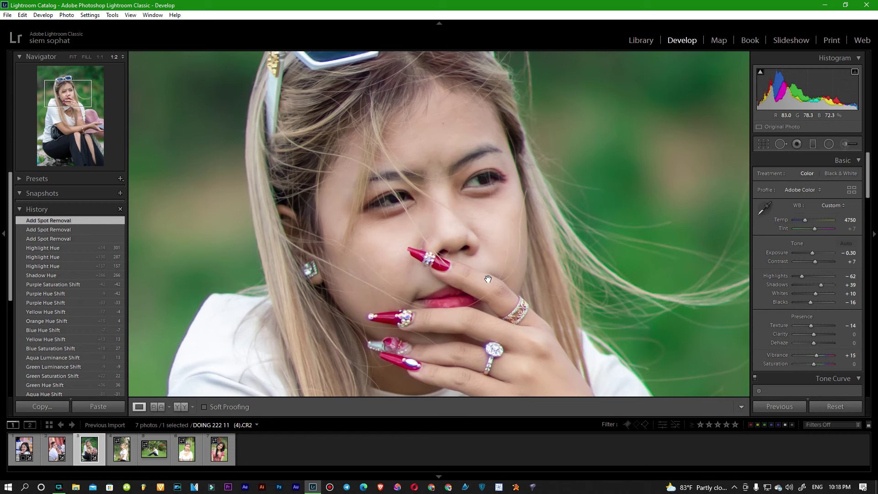
scroll(467, 263, down, 3)
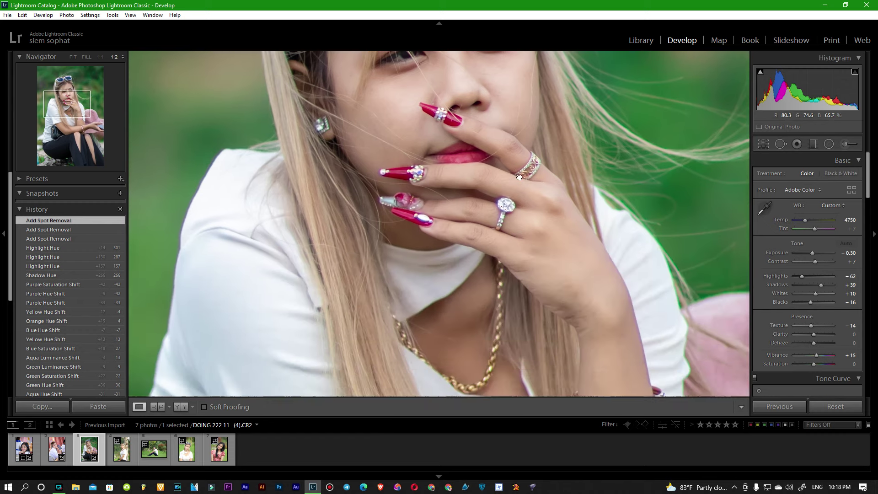
scroll(517, 207, down, 3)
scroll(517, 208, down, 2)
scroll(518, 210, down, 2)
scroll(518, 217, down, 2)
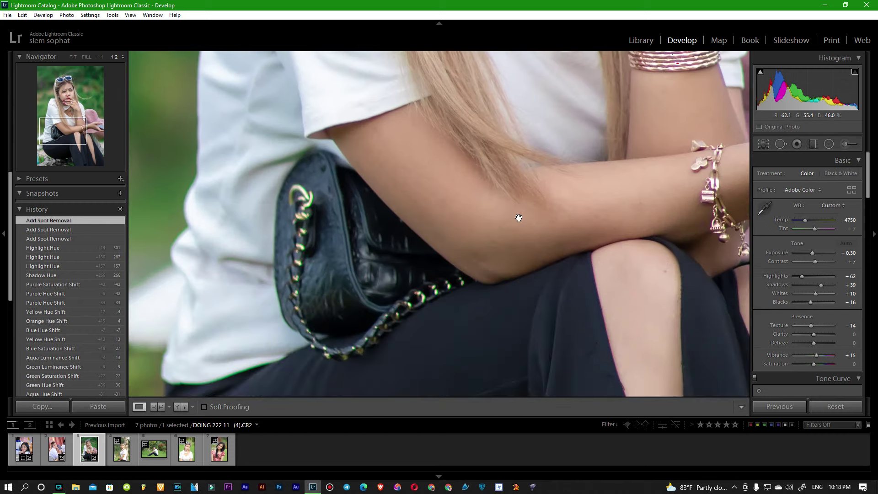
scroll(518, 218, down, 2)
key(ctrl+minus)
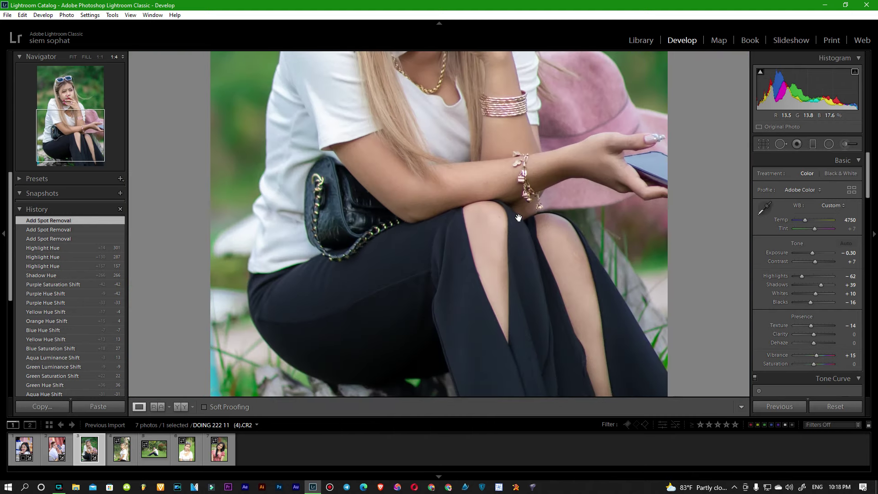
key(ctrl+minus)
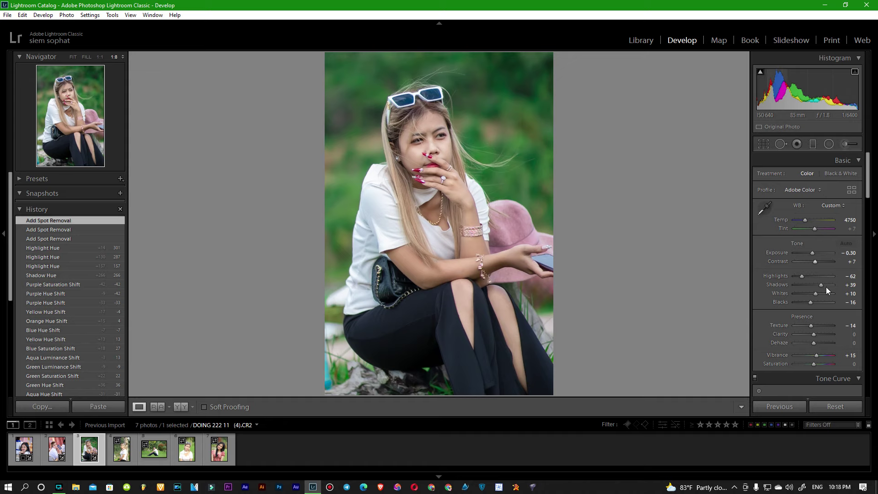
mouse_move(820, 284)
mouse_down()
mouse_move(810, 285)
mouse_move(817, 296)
mouse_up()
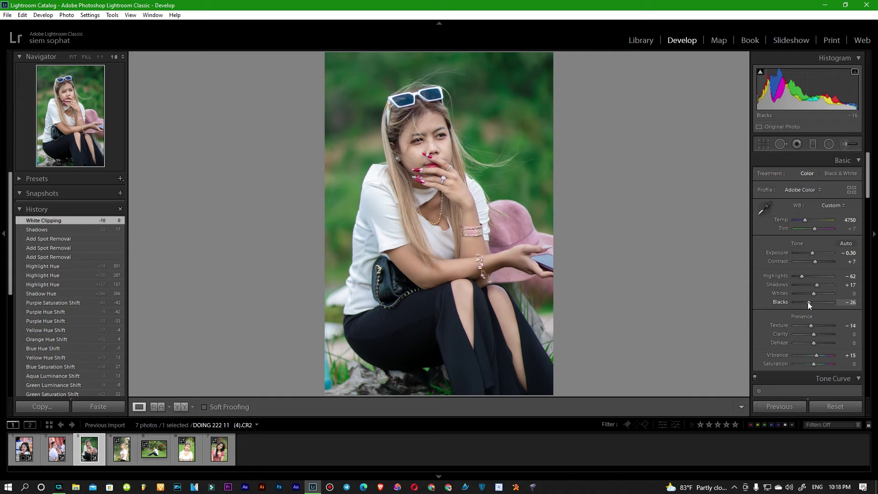
drag(807, 302, 808, 304)
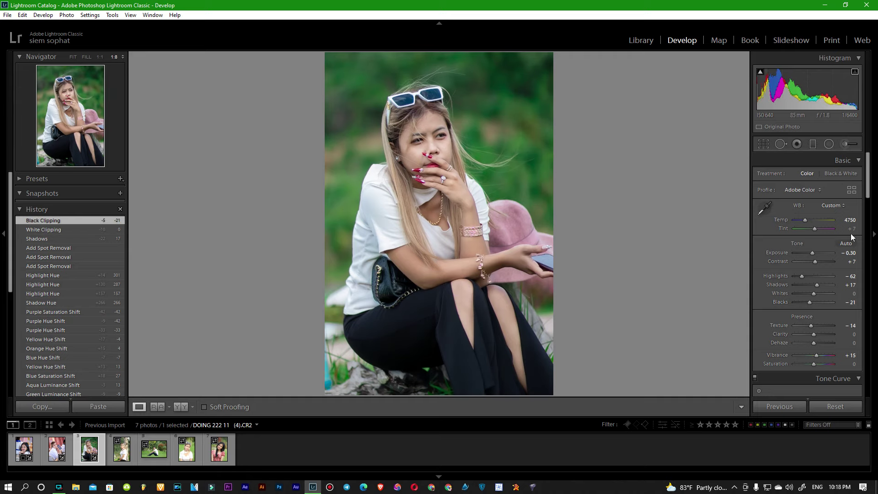
Step: Nudge the RGB point curve's midtone point upward to brighten midtones slightly
scroll(823, 274, down, 5)
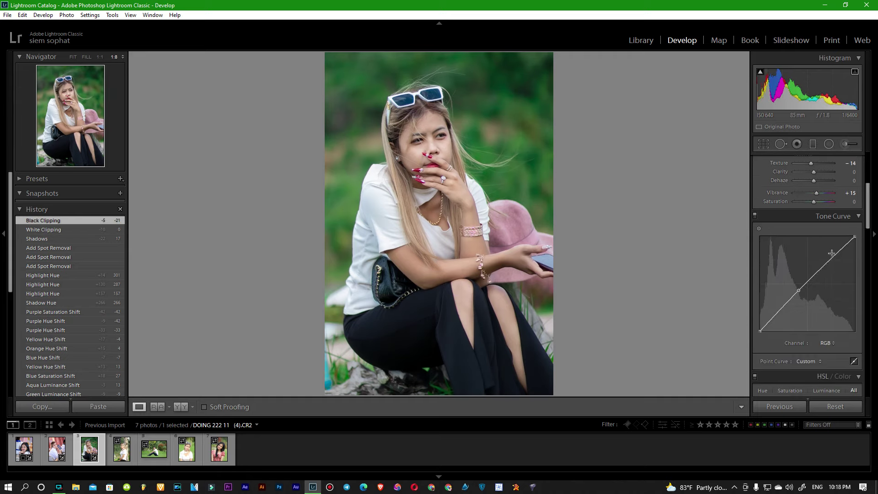
drag(798, 291, 807, 279)
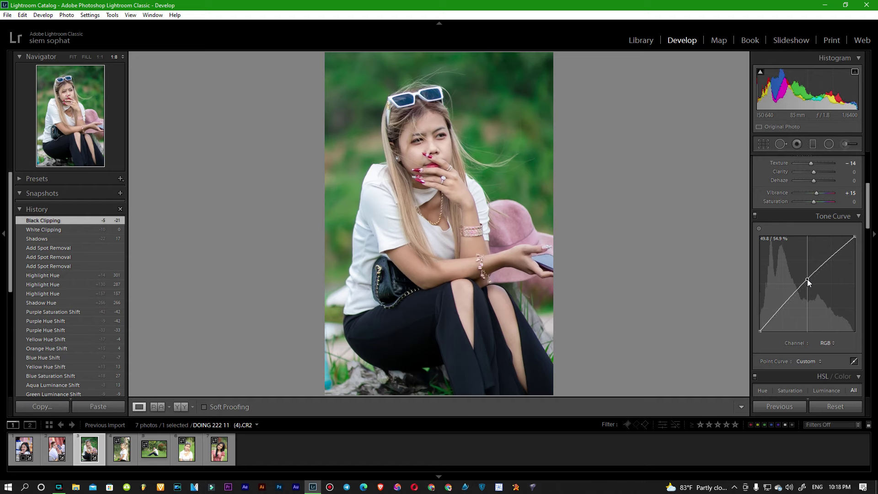
drag(808, 279, 810, 277)
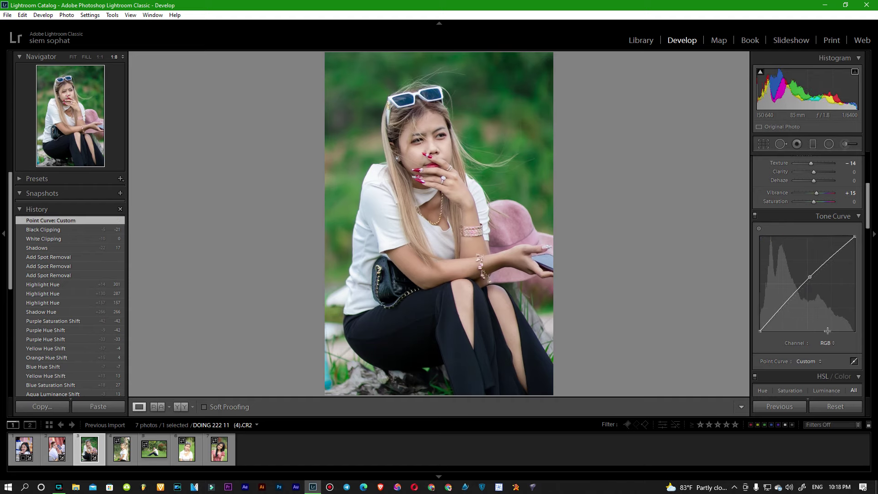
scroll(869, 235, down, 5)
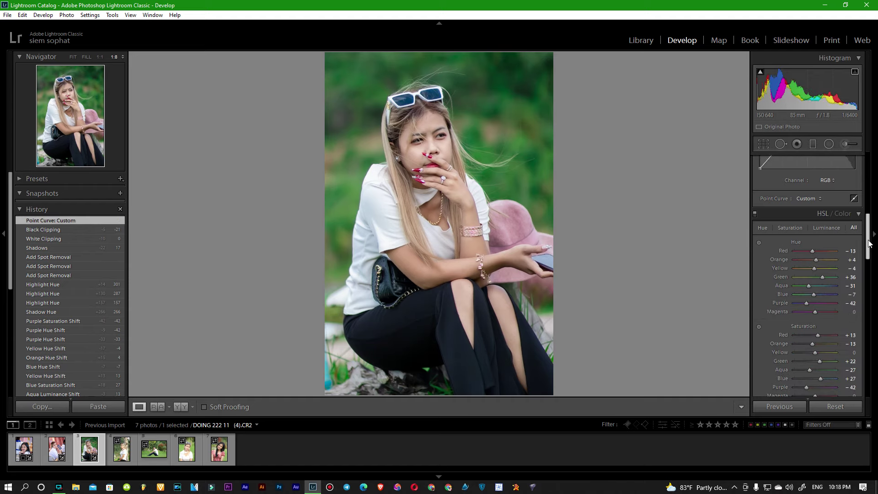
Step: Review the HSL, Split Toning and Detail settings, then open DOING 222 11 (5).CR2
drag(870, 233, 874, 268)
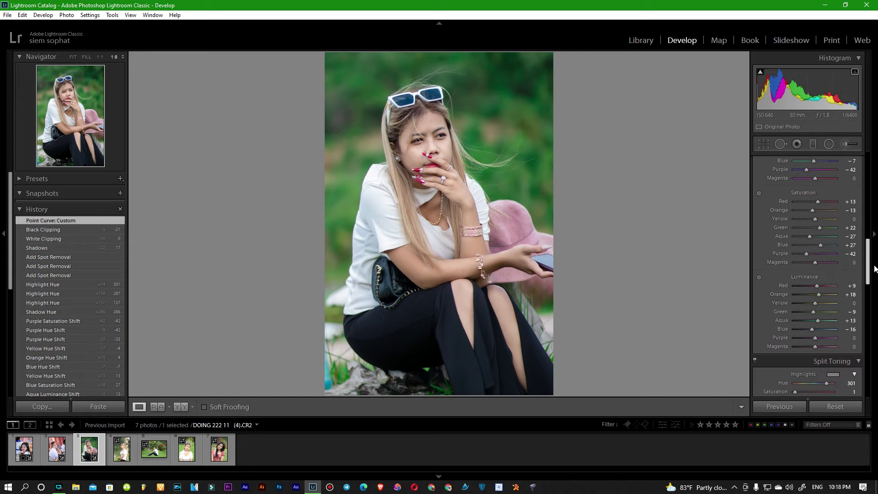
drag(874, 268, 867, 330)
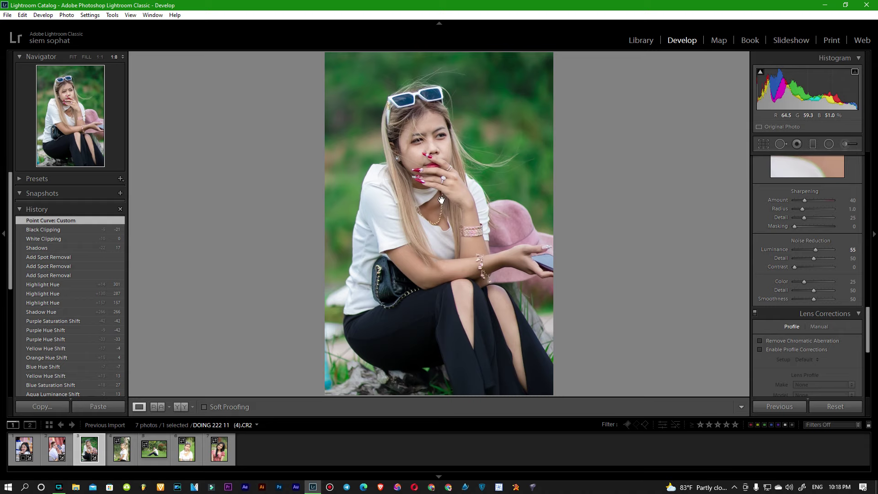
click(121, 449)
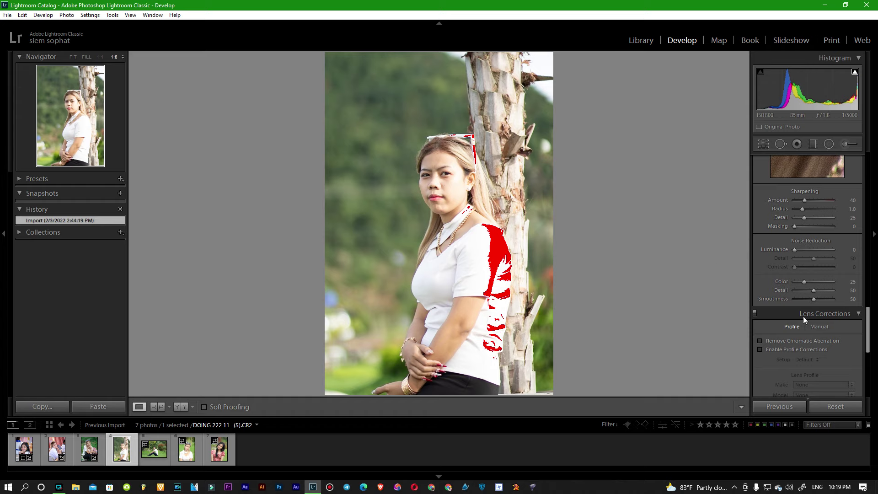
Step: Apply Auto tone (Exposure −0.58, Highlights −70) and set Temp to 4700 on the tree portrait
drag(868, 329, 867, 224)
scroll(825, 188, up, 5)
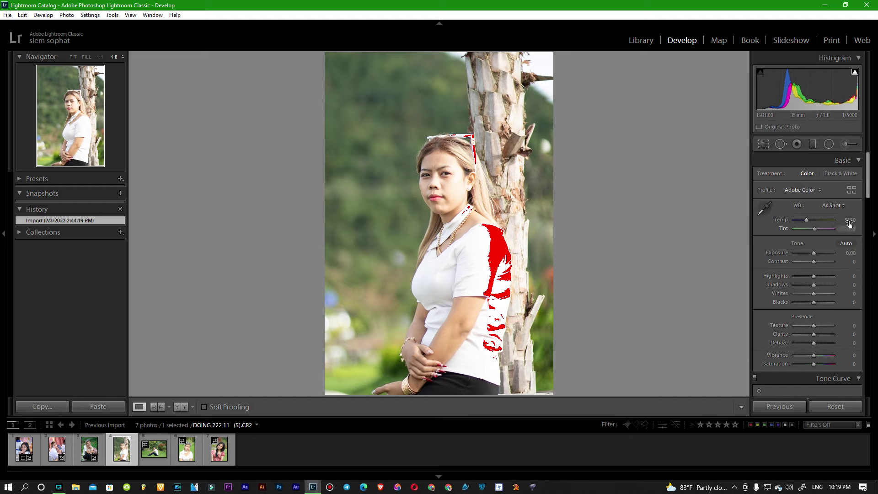
click(849, 245)
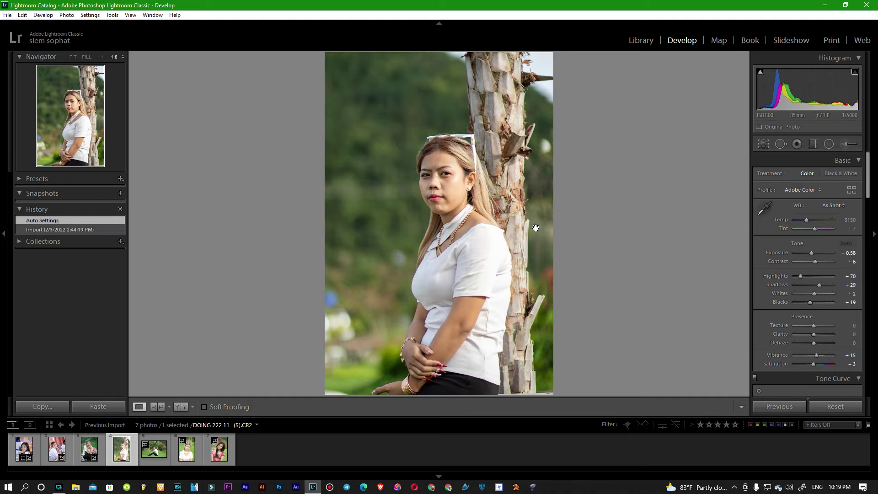
click(849, 220)
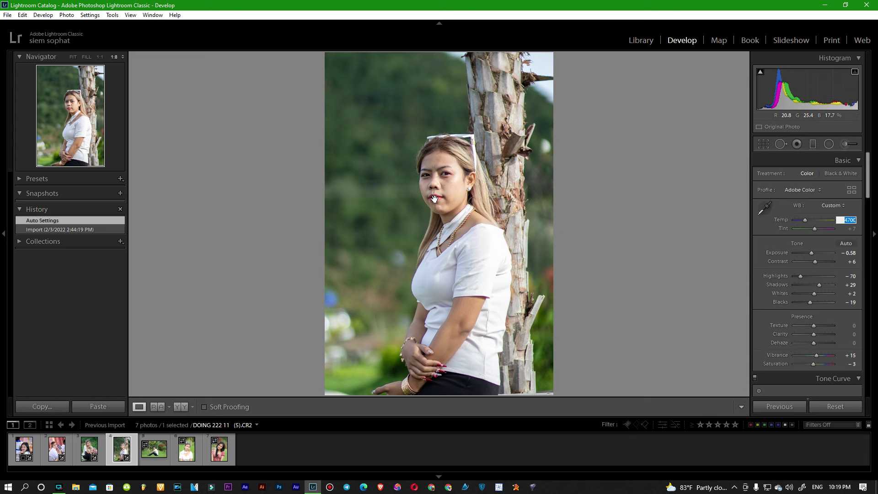
click(430, 158)
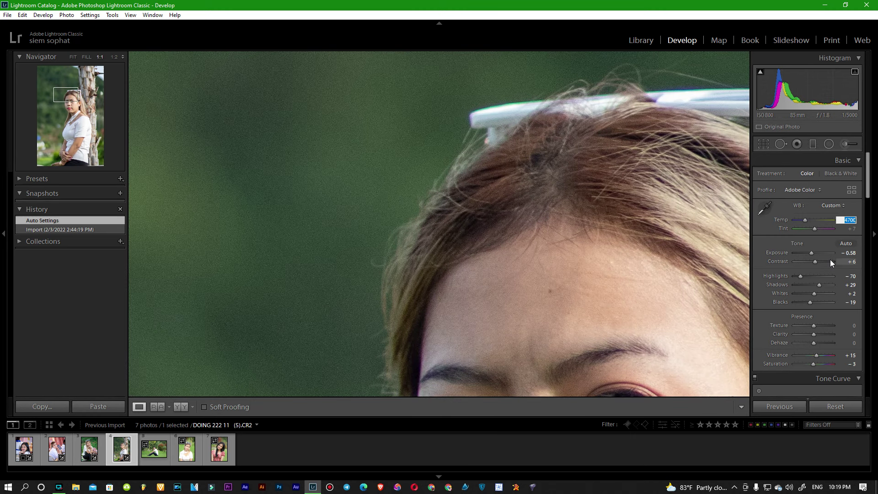
drag(870, 185, 867, 282)
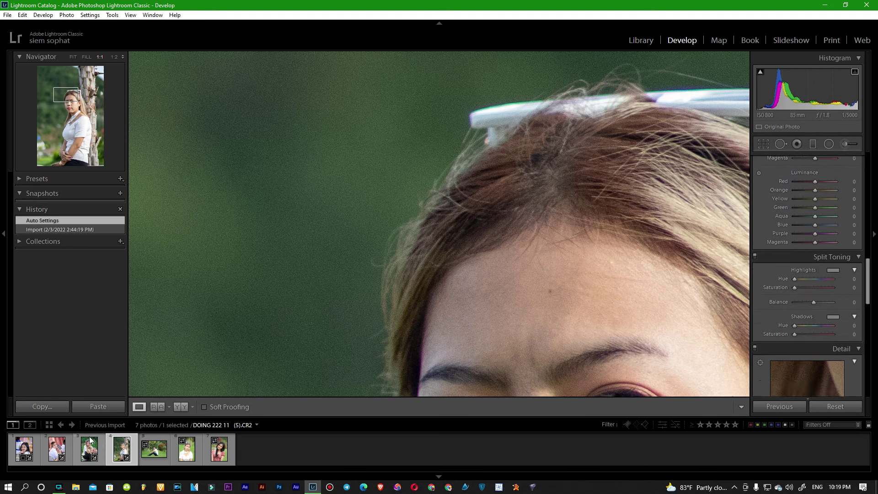
Step: Commit the 4700 temperature and copy the first portrait's develop settings
key(ctrl+y)
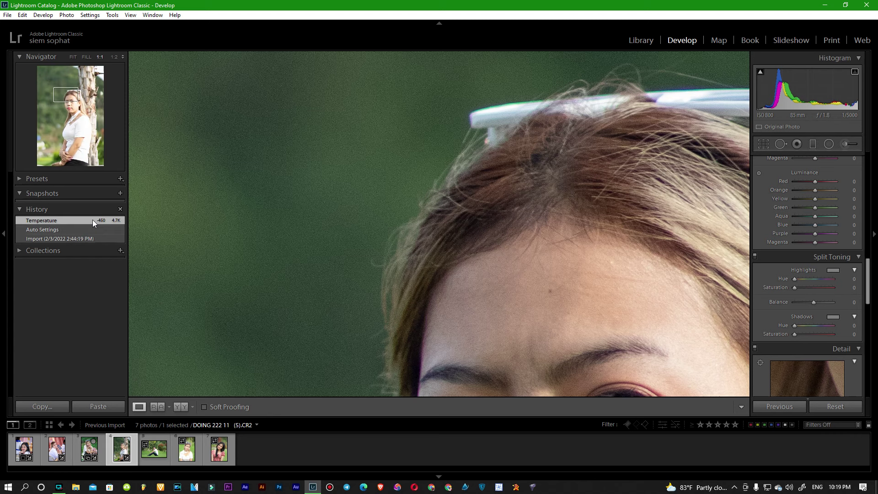
click(80, 446)
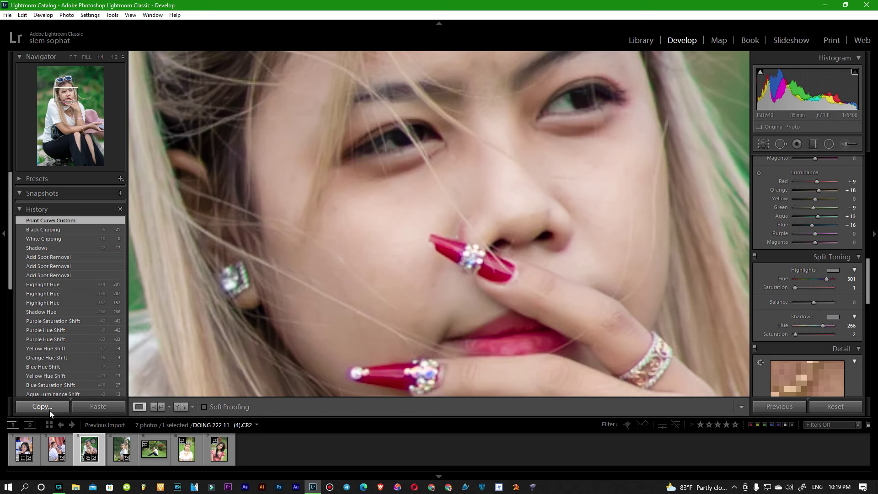
click(48, 409)
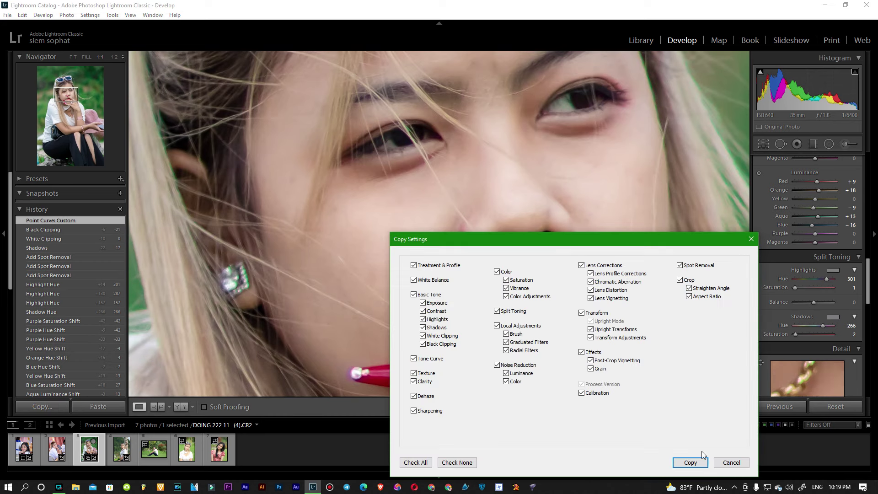
click(690, 462)
Step: Paste the copied colour grade onto the tree-trunk portrait and fit it in view
click(120, 441)
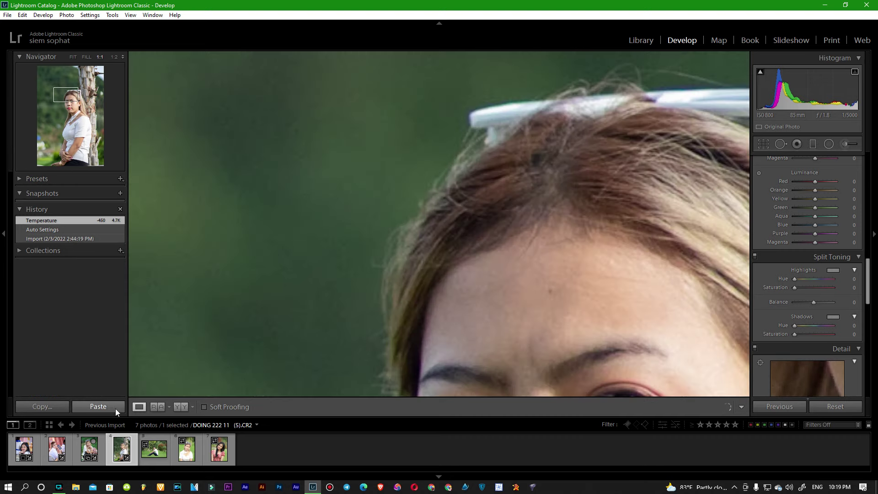
click(114, 406)
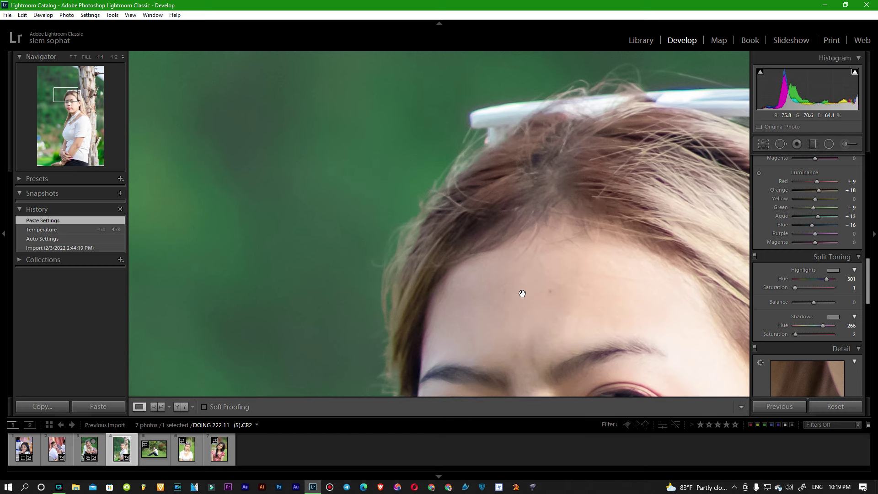
click(522, 294)
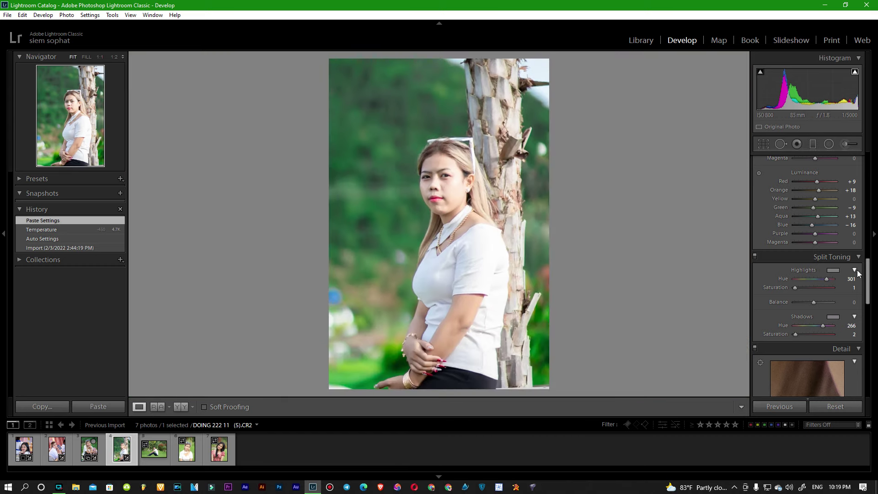
Step: Reapply Auto tone for exposure −0.48, highlights −58, shadows +36 and whites +4
drag(868, 272, 873, 167)
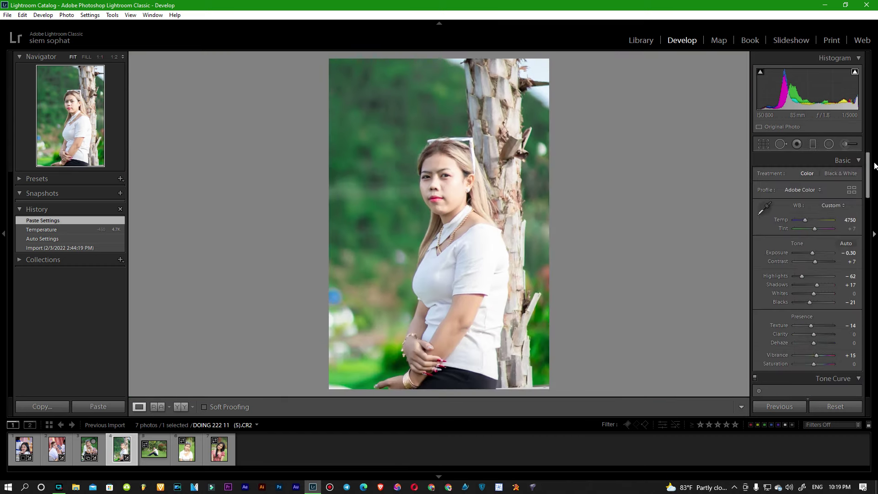
click(847, 245)
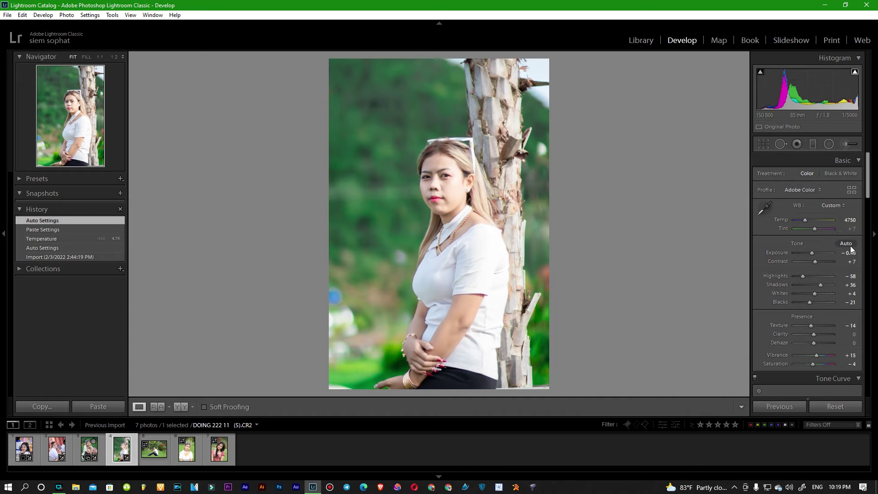
click(476, 197)
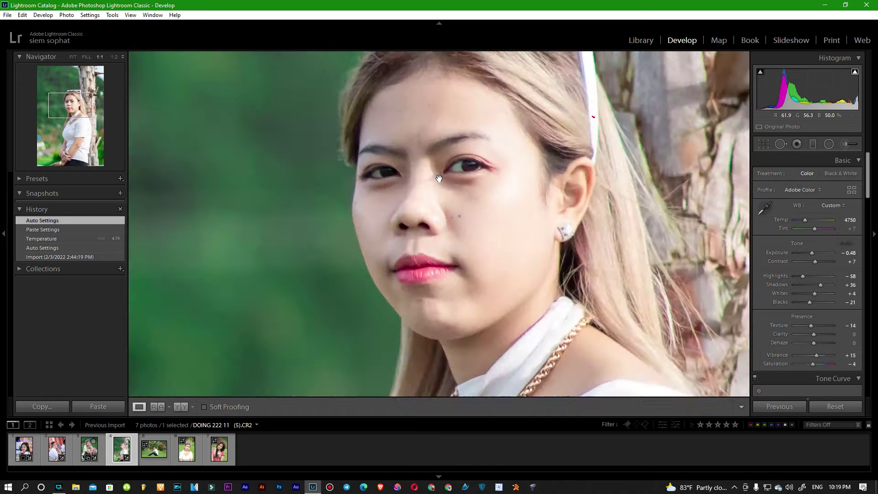
click(483, 230)
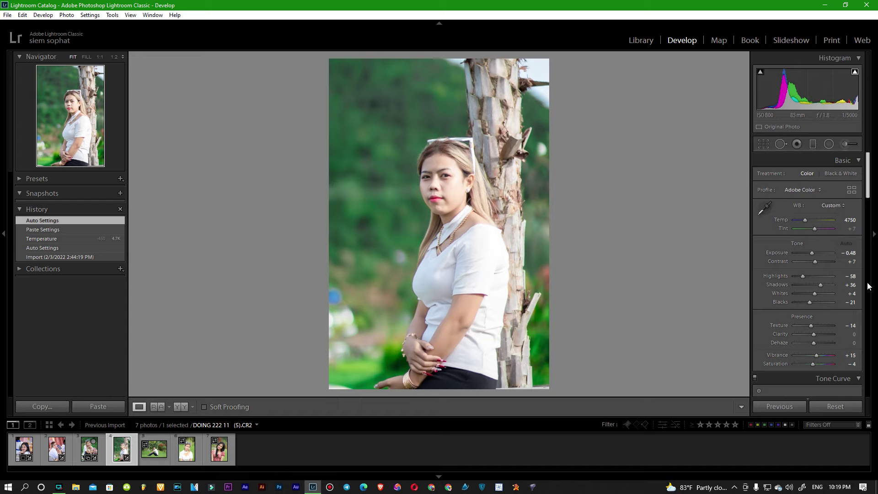
scroll(867, 198, down, 2)
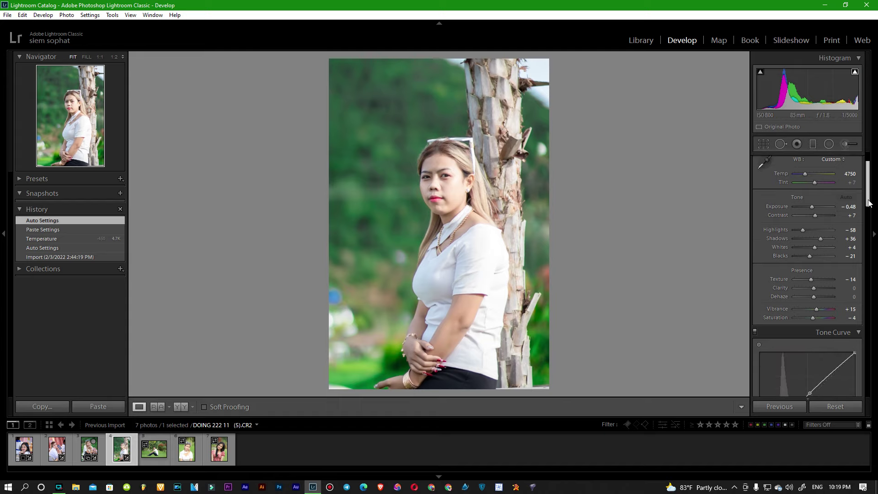
scroll(868, 197, down, 5)
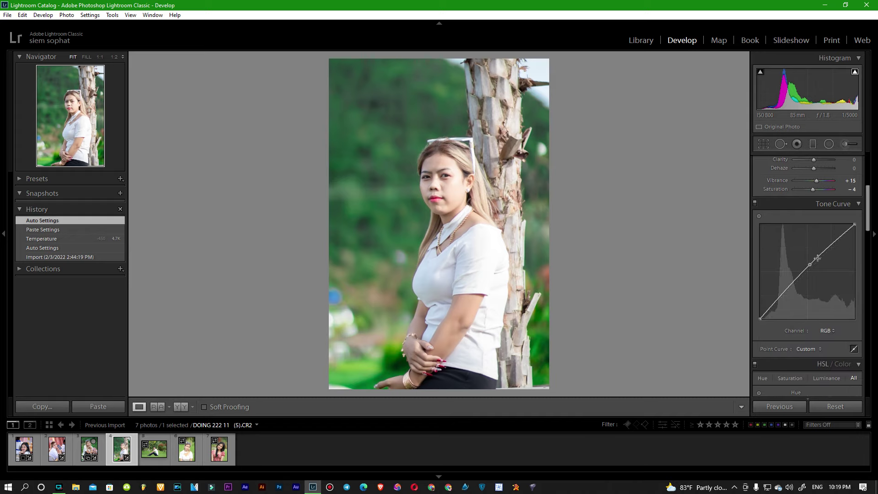
Step: Pull the tone curve's midtone point down to darken the tree portrait
drag(809, 265, 821, 262)
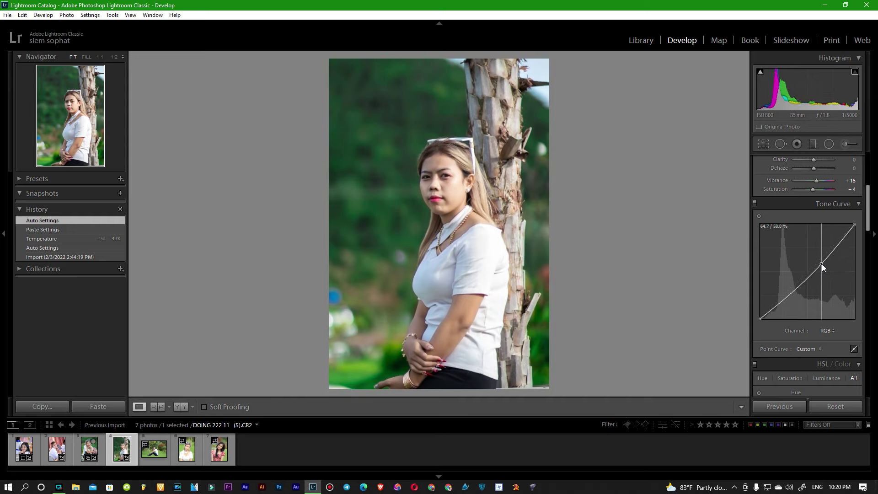
drag(821, 262, 822, 264)
click(453, 204)
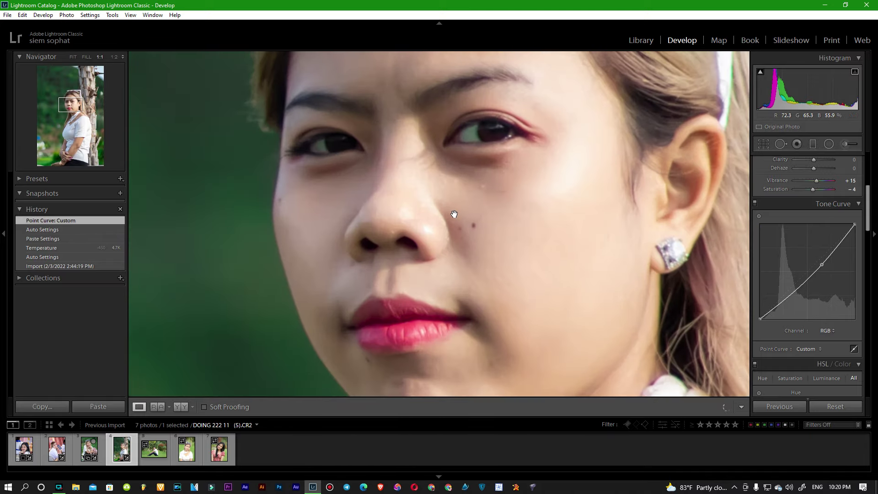
click(443, 200)
mouse_move(443, 200)
mouse_down()
mouse_move(487, 210)
mouse_move(475, 277)
mouse_up()
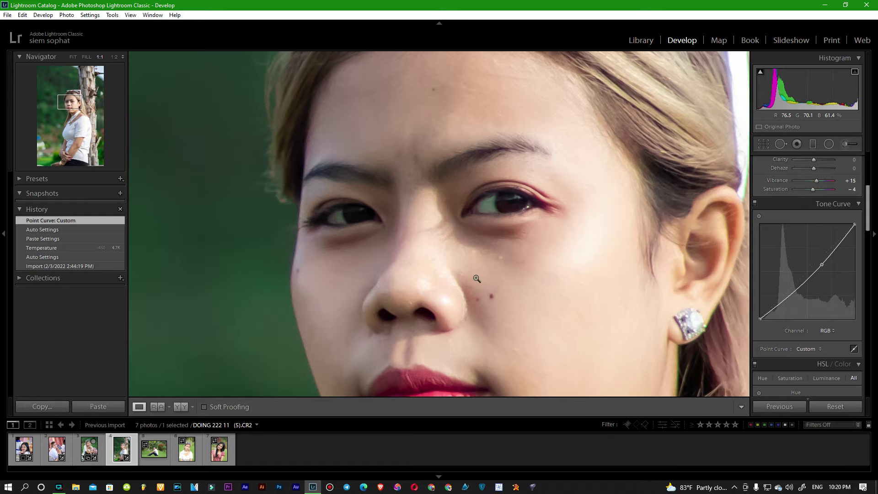
click(477, 279)
Step: Lower the Basic Shadows slider from +36 to −17
drag(871, 222, 873, 197)
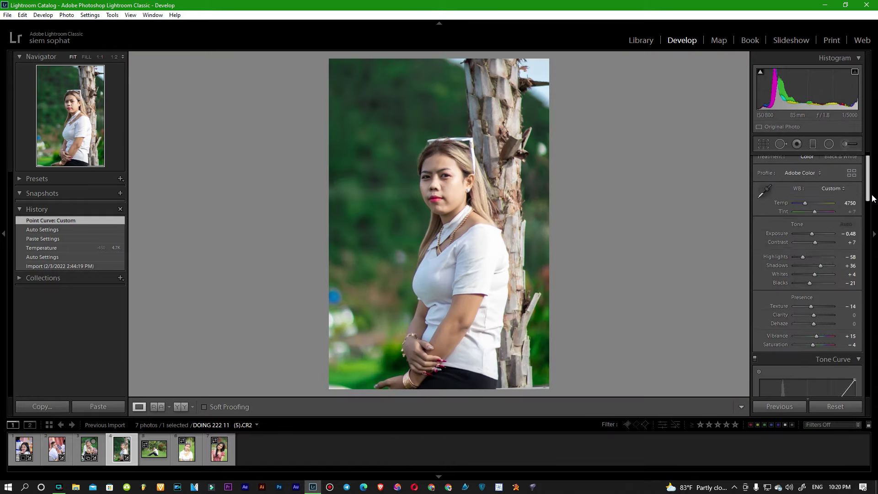
drag(467, 186, 643, 284)
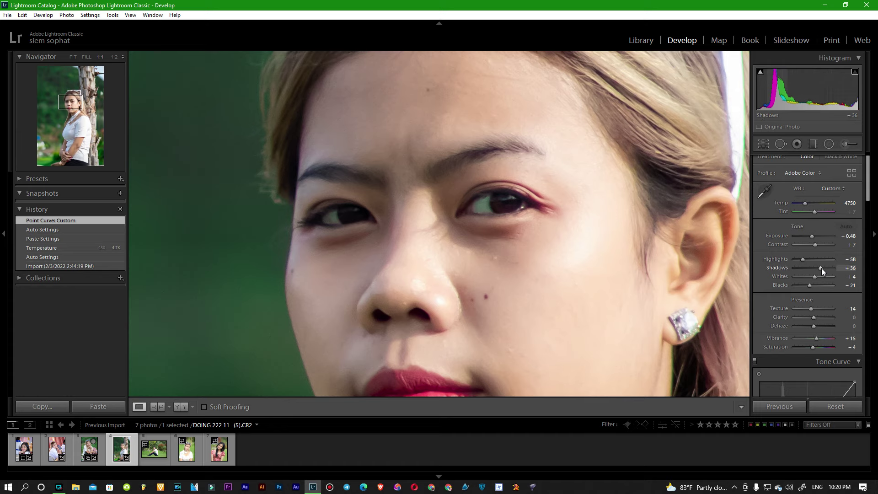
drag(821, 268, 811, 267)
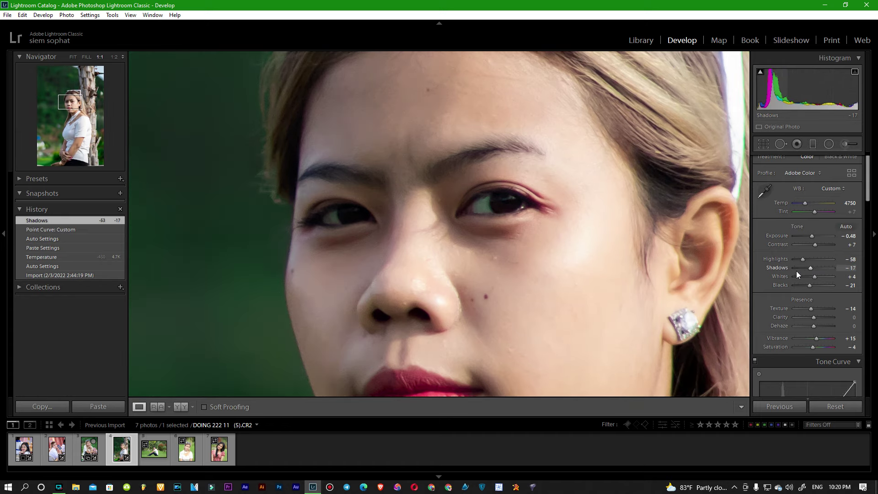
key(ctrl+minus)
Step: Set Highlights to −31, Whites to −7 and Clarity to −7 on the tree portrait
key(ctrl+minus)
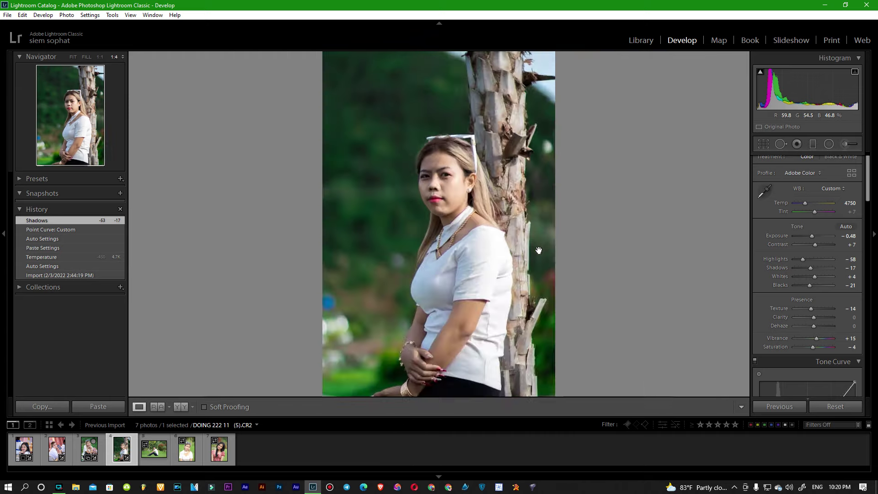
click(538, 249)
key(ctrl+minus)
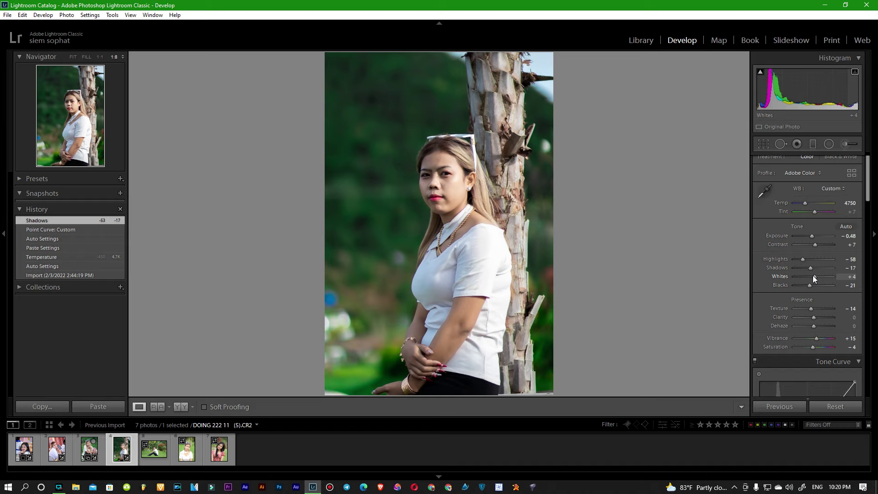
mouse_move(813, 275)
mouse_down()
mouse_move(807, 281)
mouse_move(807, 264)
mouse_up()
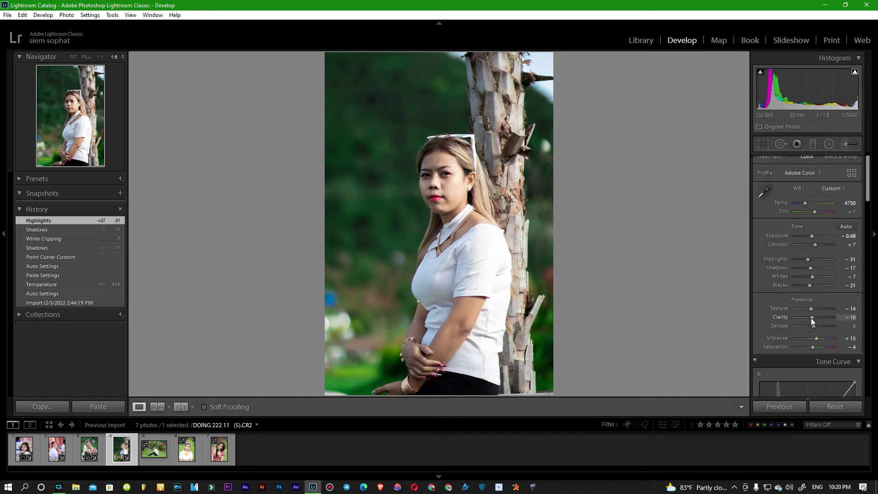
drag(810, 317, 812, 317)
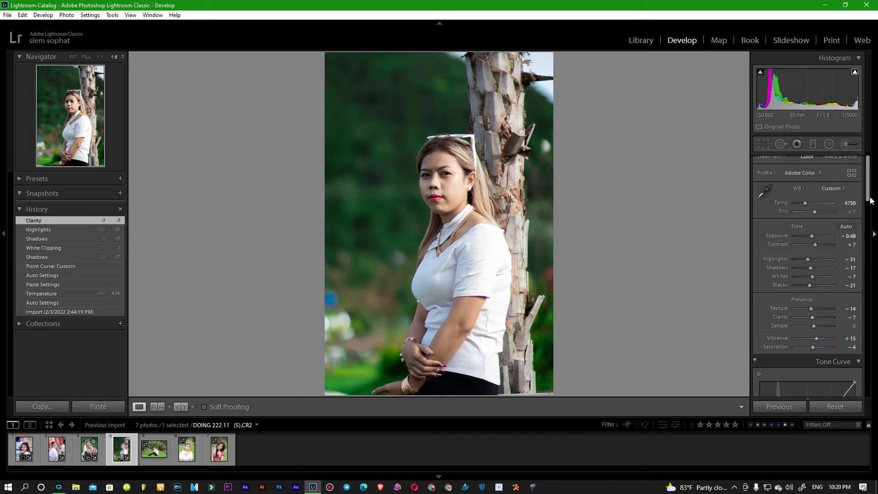
click(872, 212)
click(874, 202)
drag(869, 192, 870, 254)
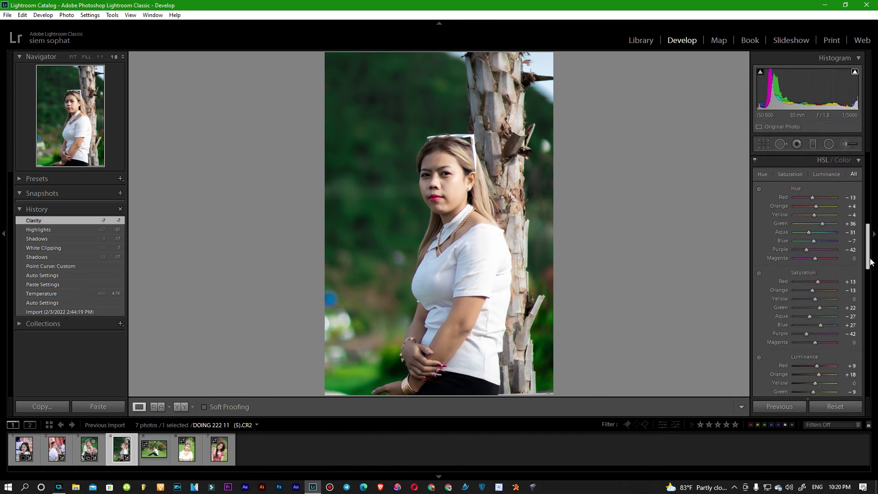
Step: Change the HSL Red hue slider from −13 to −9
drag(869, 254, 868, 248)
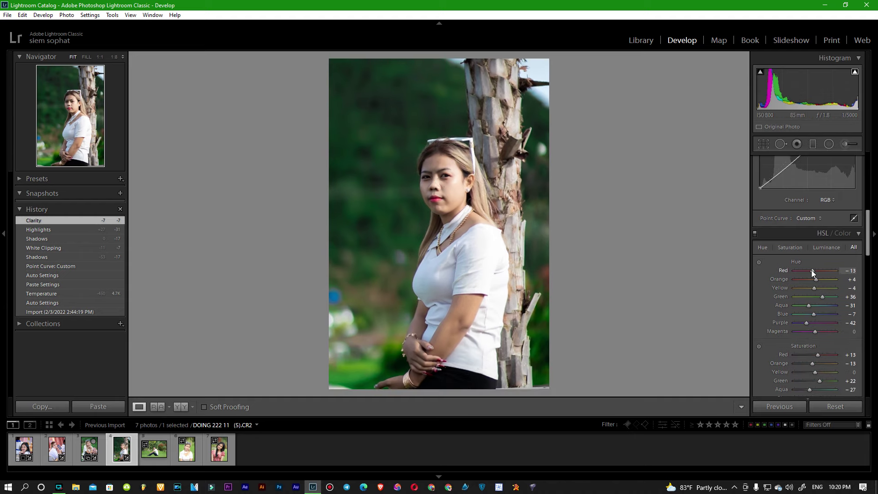
drag(813, 270, 813, 273)
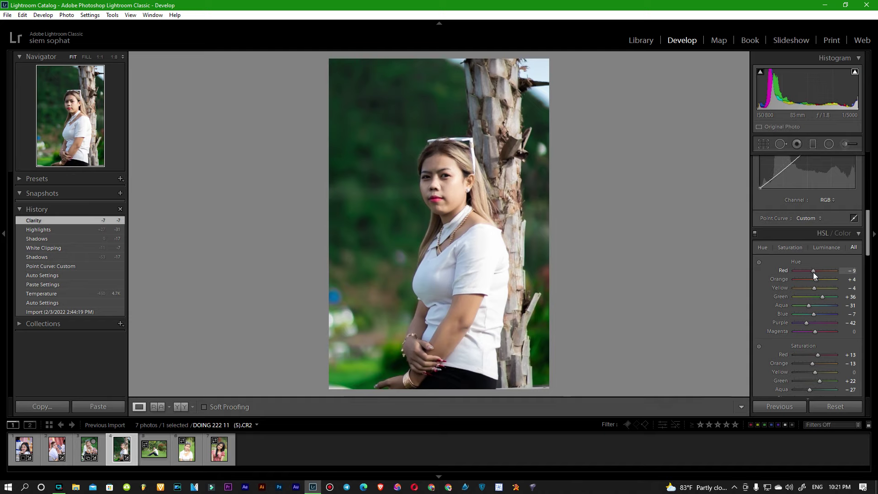
drag(868, 247, 868, 275)
scroll(846, 256, down, 5)
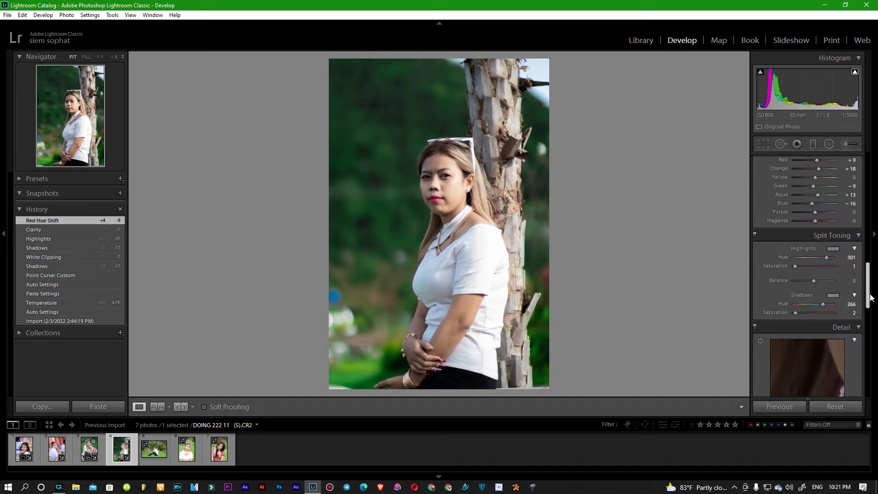
Step: Pick split-tone highlight hue 142 and shadow hue 222, each with 0 saturation
click(830, 246)
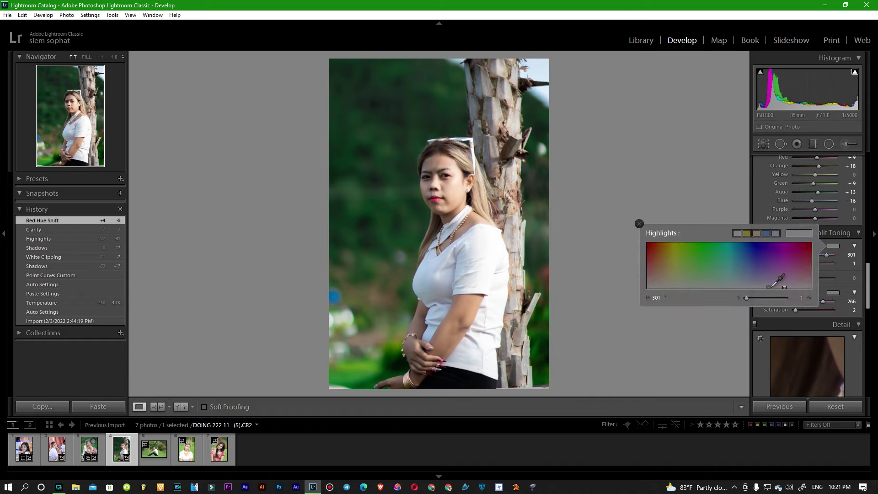
drag(769, 287, 719, 288)
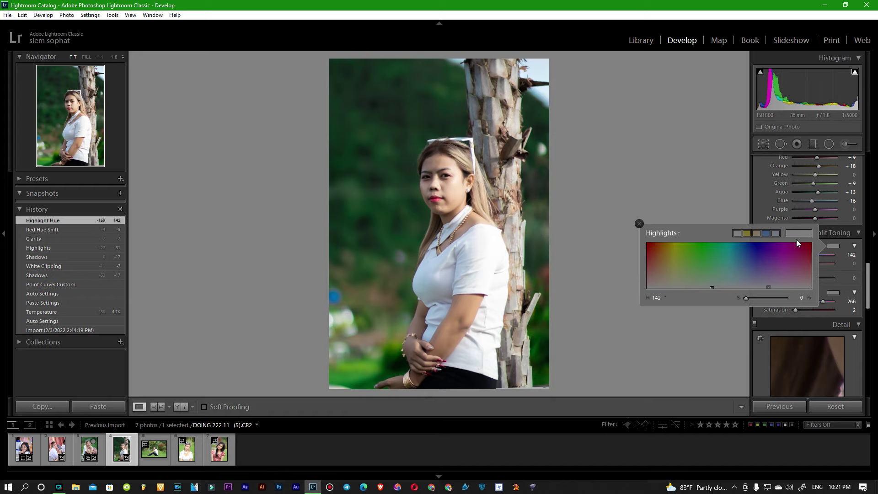
click(833, 292)
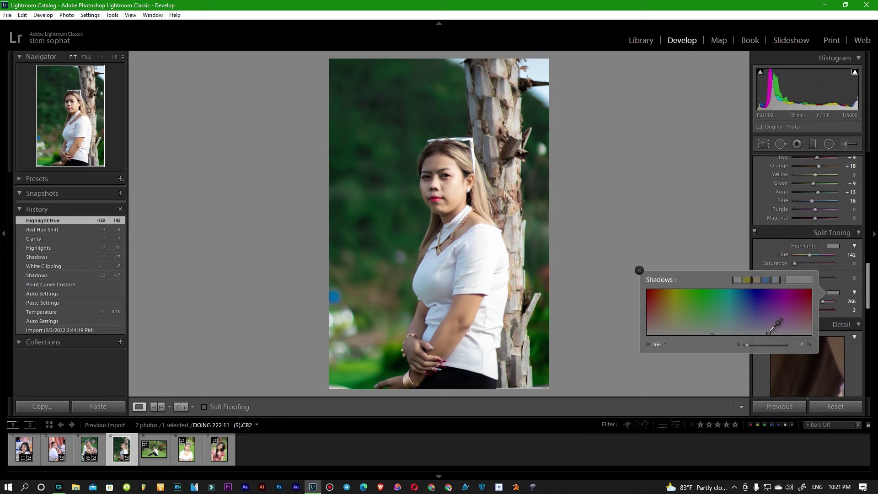
drag(768, 333, 796, 329)
drag(796, 329, 704, 330)
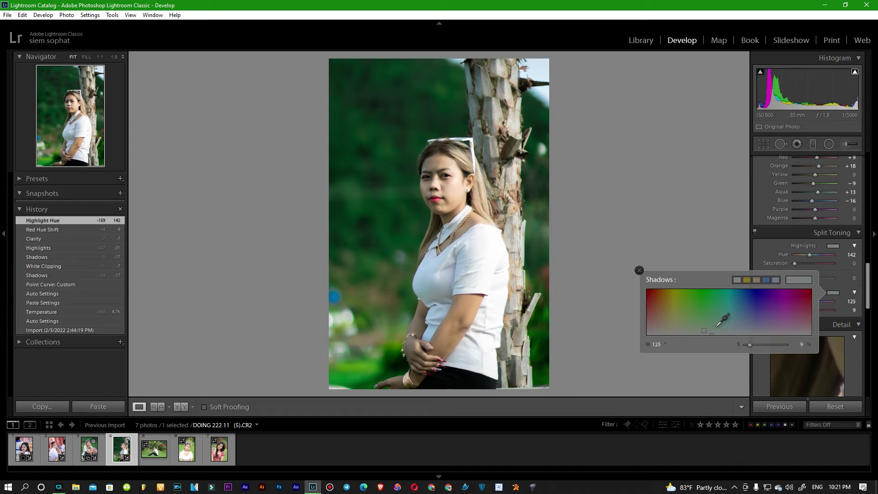
mouse_move(754, 322)
mouse_down()
mouse_move(752, 335)
mouse_move(780, 336)
mouse_up()
mouse_move(725, 335)
mouse_down()
mouse_move(677, 334)
mouse_move(696, 342)
mouse_up()
drag(727, 334, 748, 334)
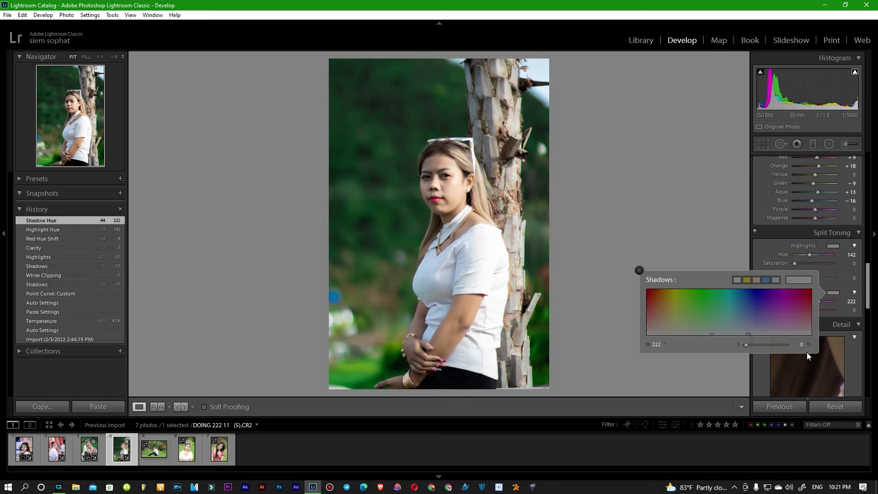
click(639, 270)
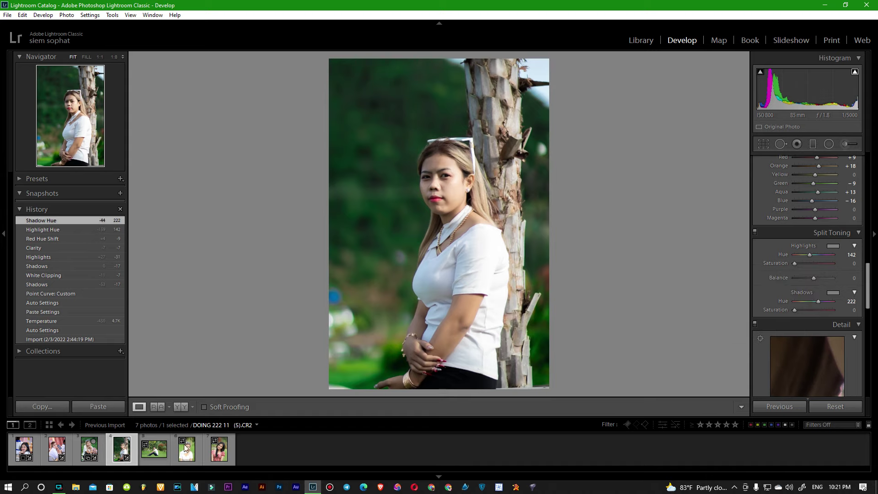